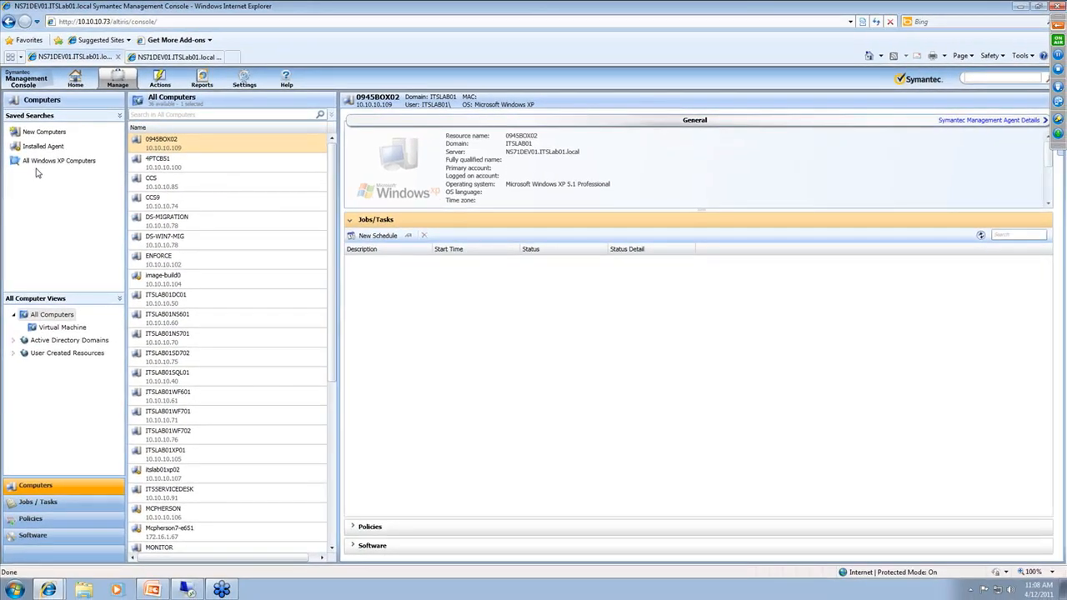
Show the computers in the All Windows XP Computers saved search and return to the All Computers list
{"action": "left_click", "coordinate": [39, 162]}
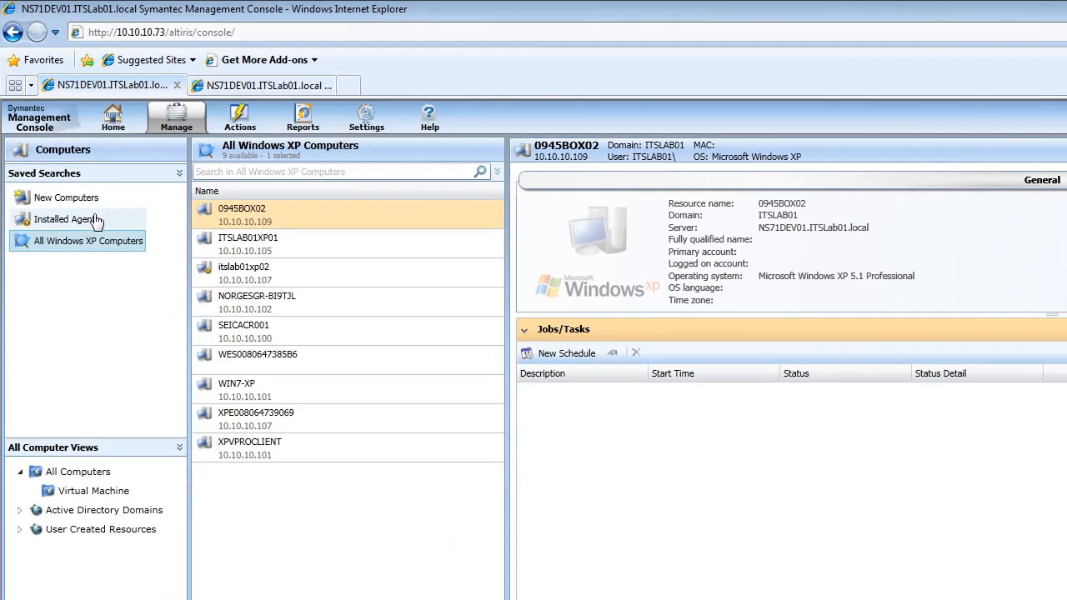
{"action": "left_click", "coordinate": [53, 472]}
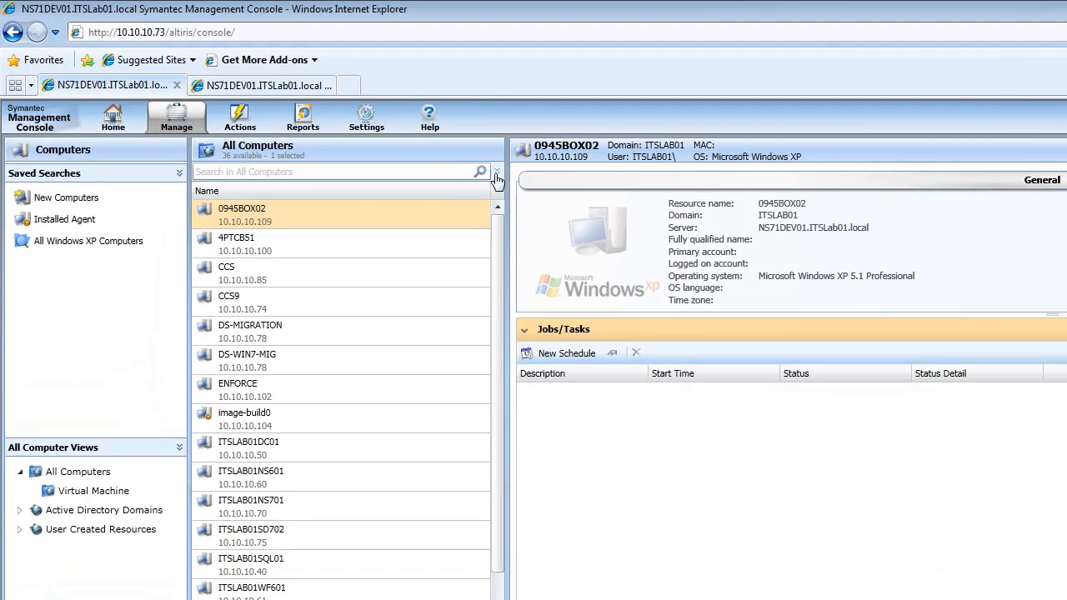
Filter all computers by OS Name "Windows 7" and save the search as "All Windows 7 Computers"
{"action": "left_click", "coordinate": [496, 174]}
{"action": "left_click", "coordinate": [329, 197]}
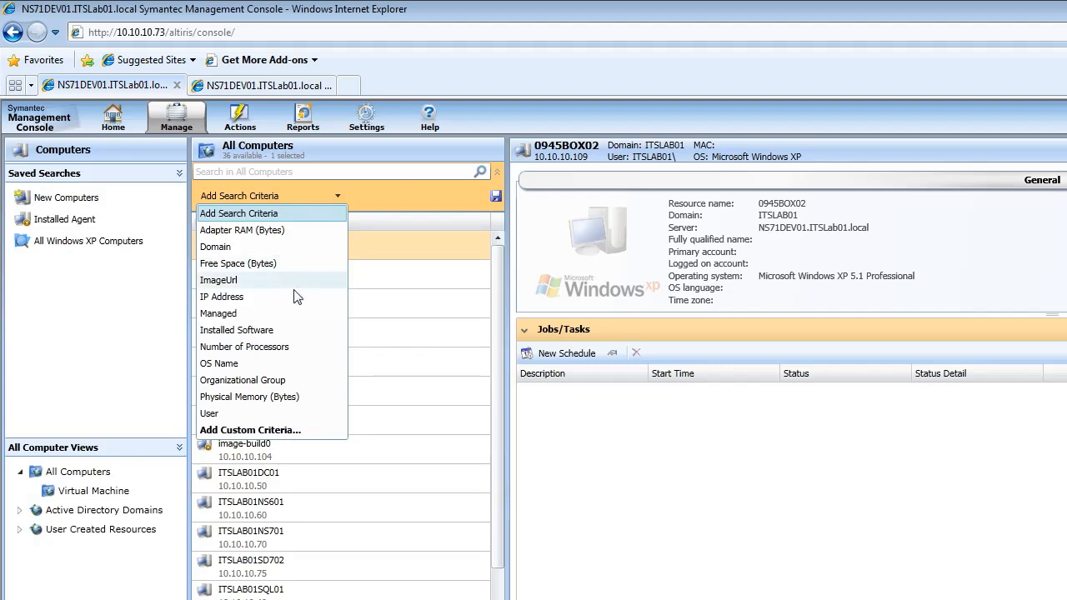
{"action": "left_click", "coordinate": [250, 368]}
{"action": "left_click", "coordinate": [423, 192]}
{"action": "type", "text": "Windows 7"}
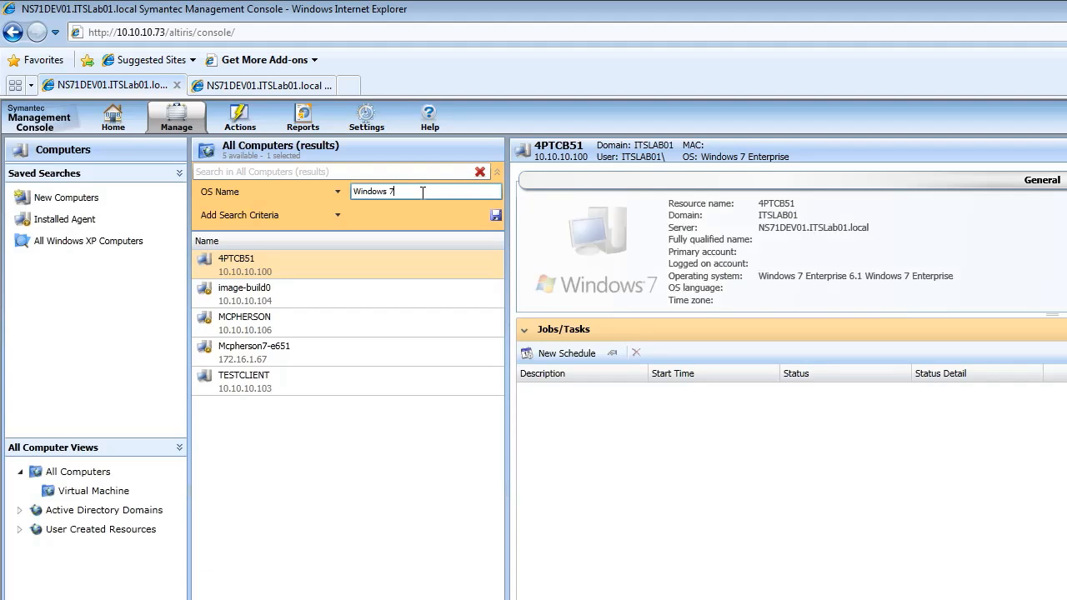
{"action": "left_click", "coordinate": [492, 217]}
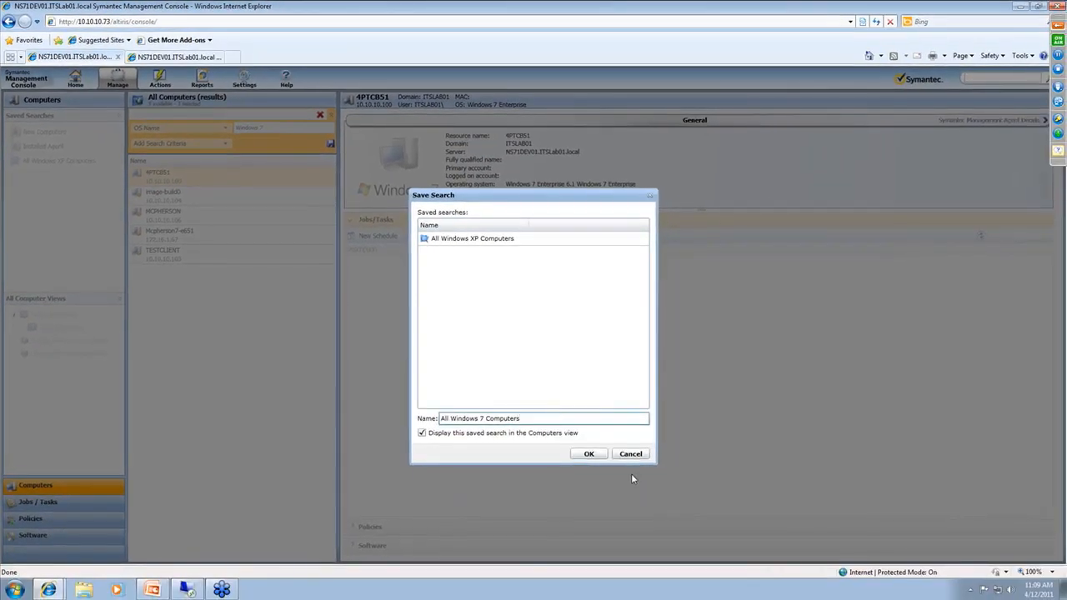
{"action": "left_click", "coordinate": [601, 457]}
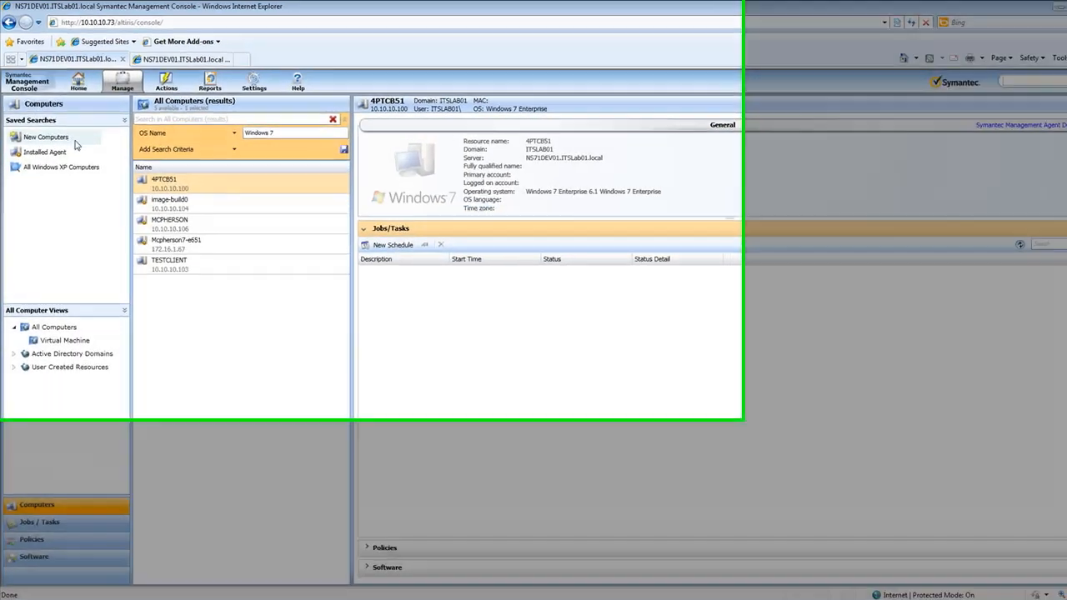
Show the All Windows XP Computers saved search and switch to the All Windows 7 Computers saved search
{"action": "left_click", "coordinate": [46, 147]}
{"action": "left_click", "coordinate": [99, 245]}
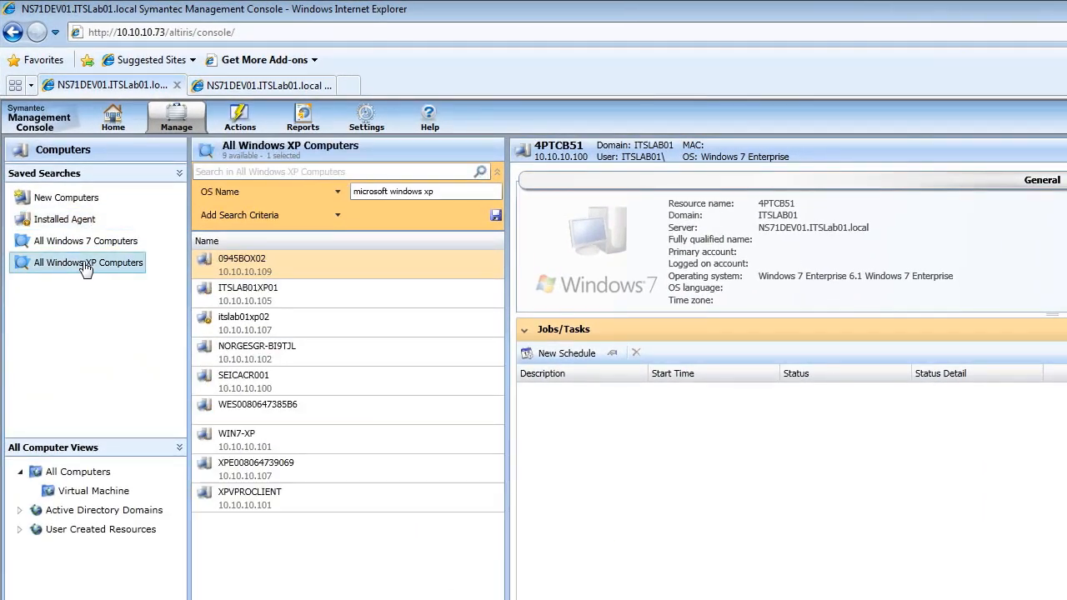
{"action": "left_click", "coordinate": [90, 241]}
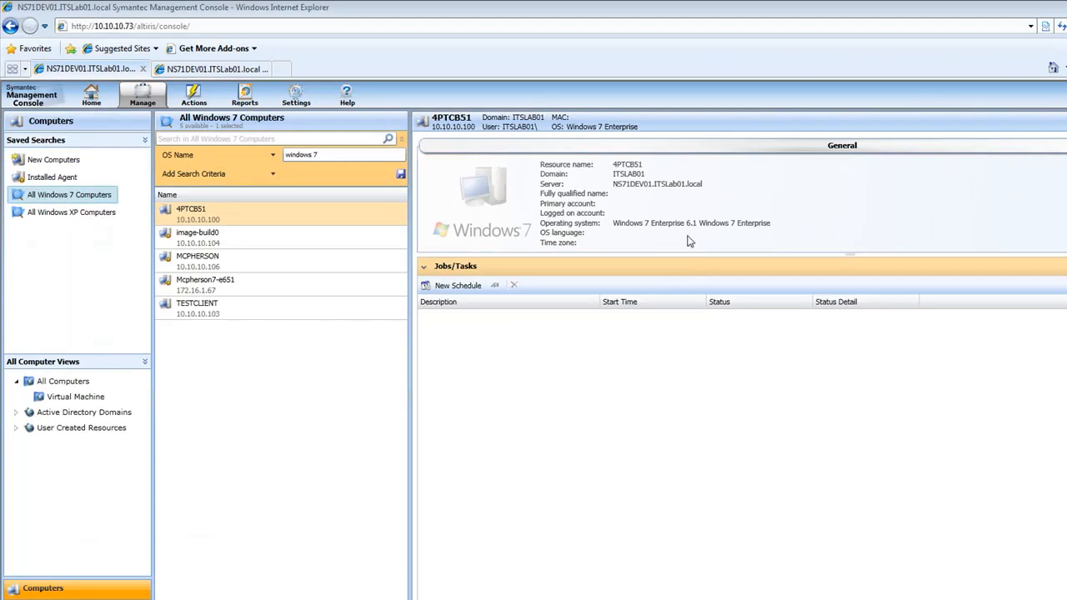
Select the computer image-build0 and widen the Description column of its Jobs/Tasks list
{"action": "left_click", "coordinate": [198, 248]}
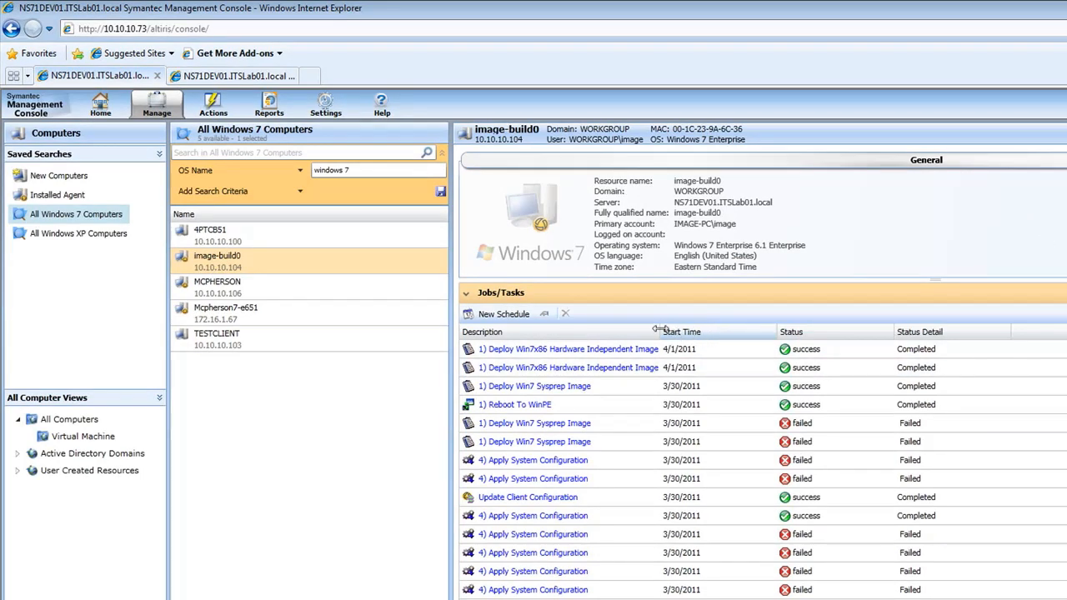
{"action": "left_click_drag", "start_coordinate": [660, 332], "coordinate": [752, 332]}
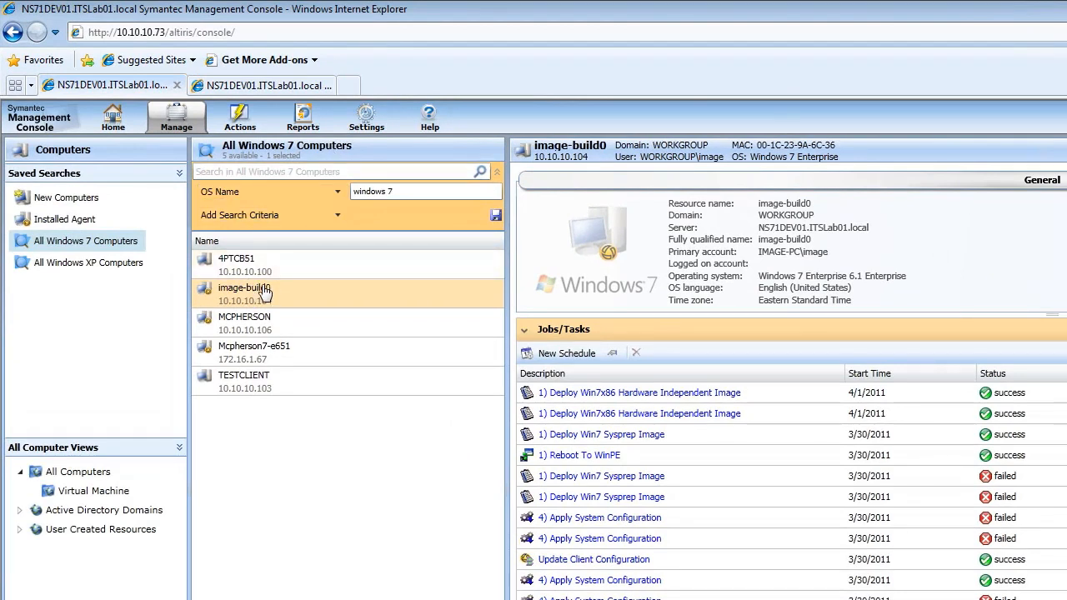
Examine the system configuration settings offered for image-build0 and close them without making changes
{"action": "right_click", "coordinate": [265, 291]}
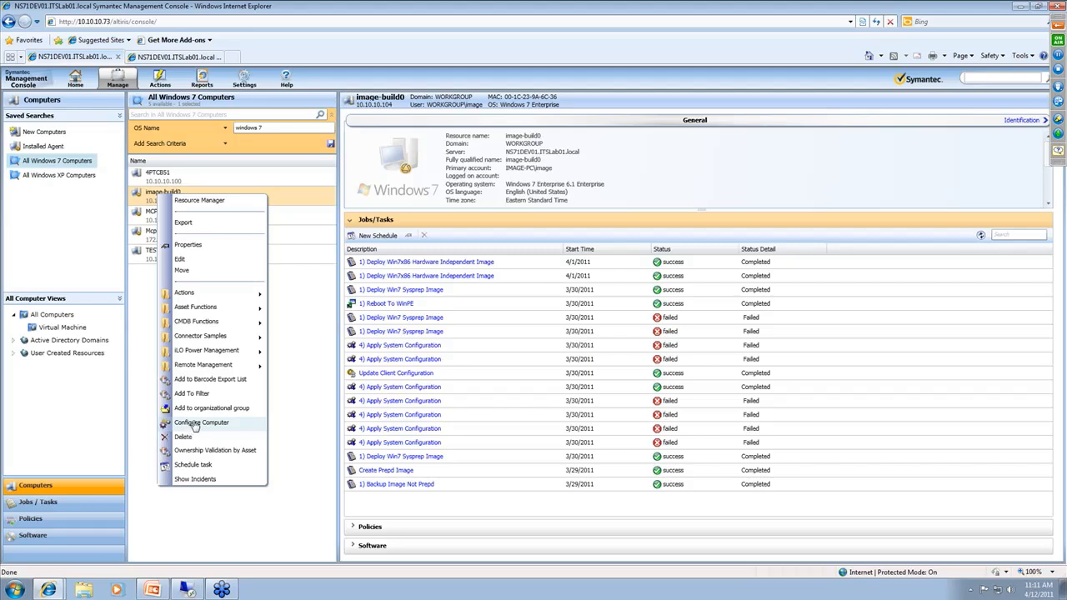
{"action": "left_click", "coordinate": [194, 424]}
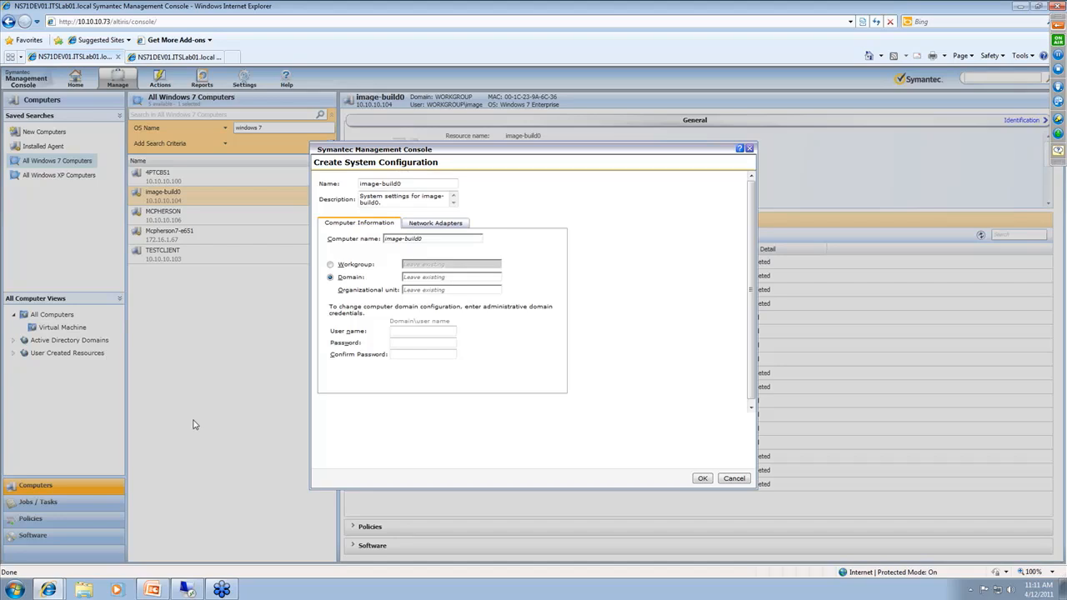
{"action": "left_click", "coordinate": [733, 478]}
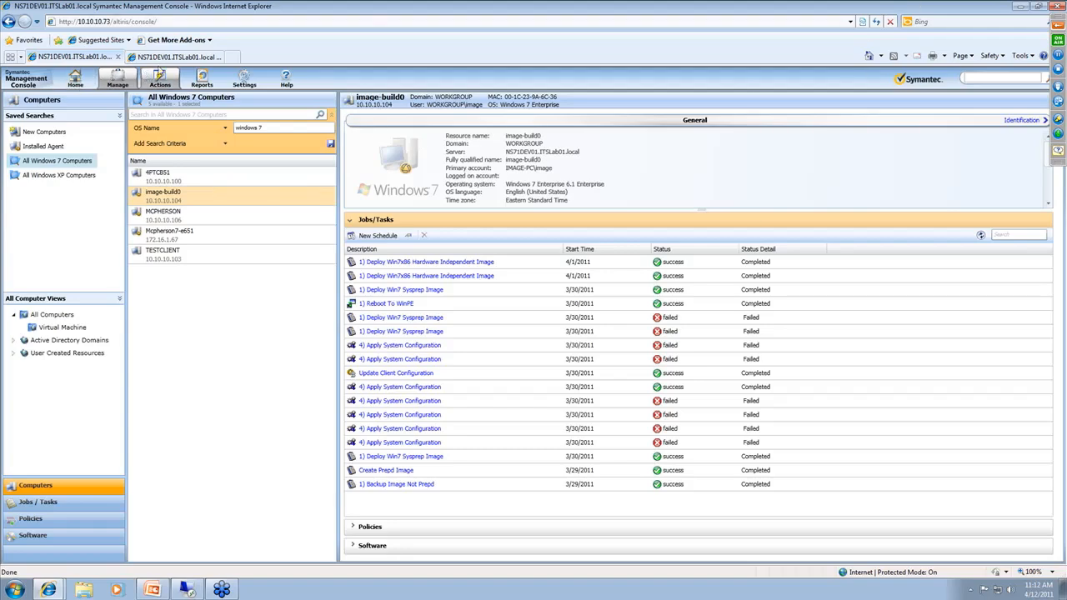
Switch to the second console page and open the Jobs and Tasks management view
{"action": "left_click", "coordinate": [174, 60]}
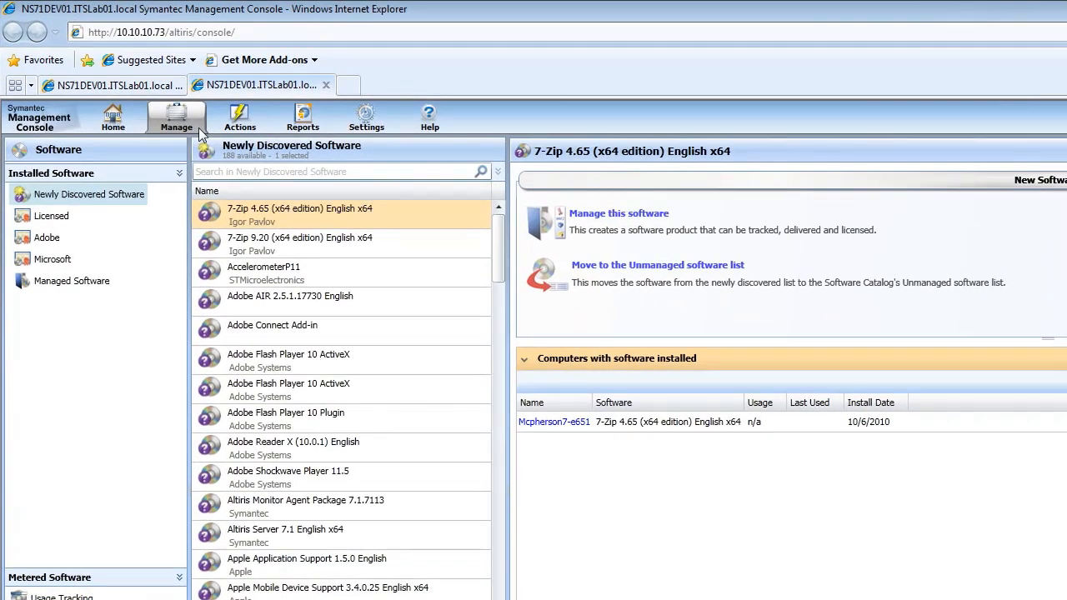
{"action": "left_click", "coordinate": [125, 86]}
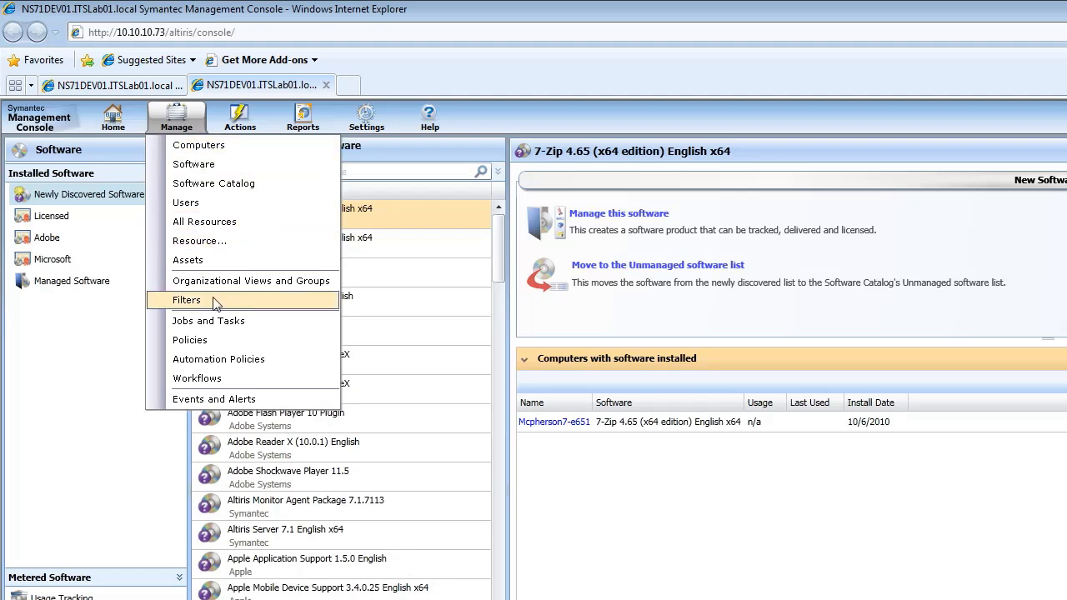
{"action": "left_click", "coordinate": [225, 328]}
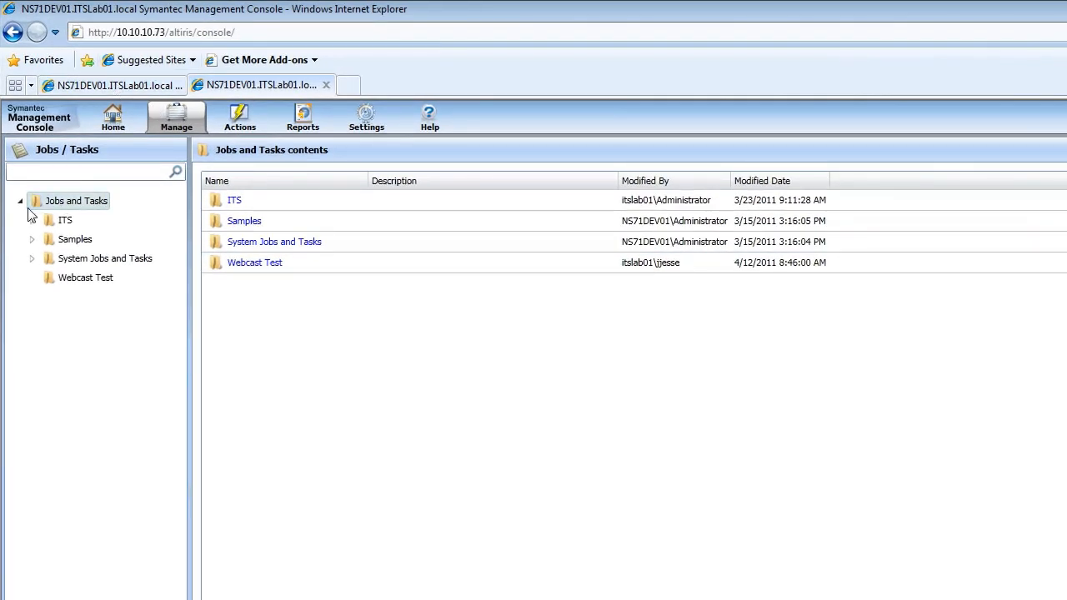
Expand the ITS folder and its Development and Imaging Jobs subfolders to examine the existing jobs and scripts
{"action": "left_click", "coordinate": [33, 220]}
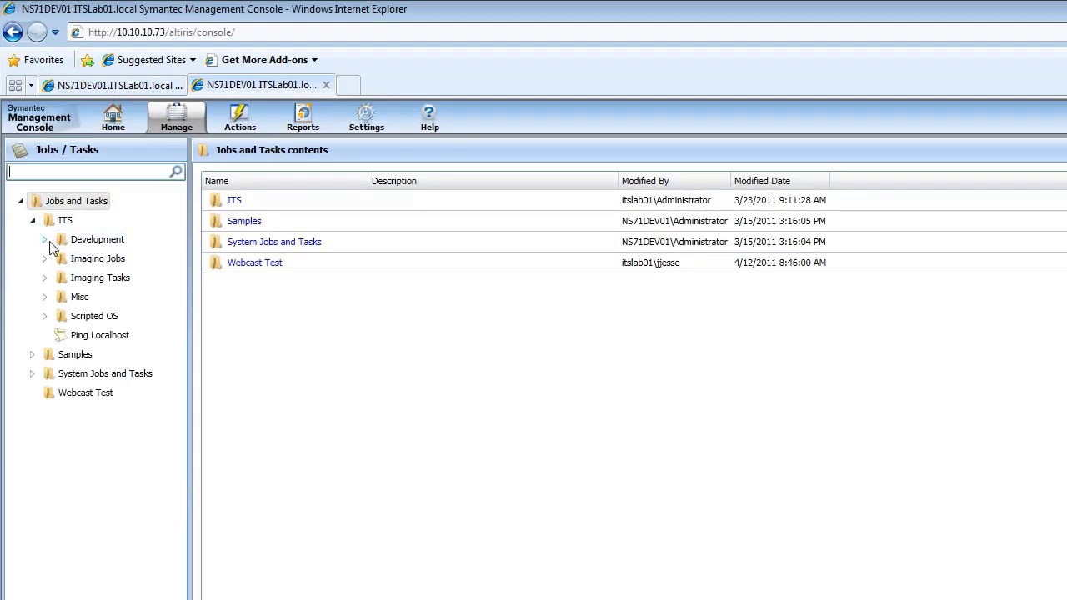
{"action": "left_click", "coordinate": [45, 240]}
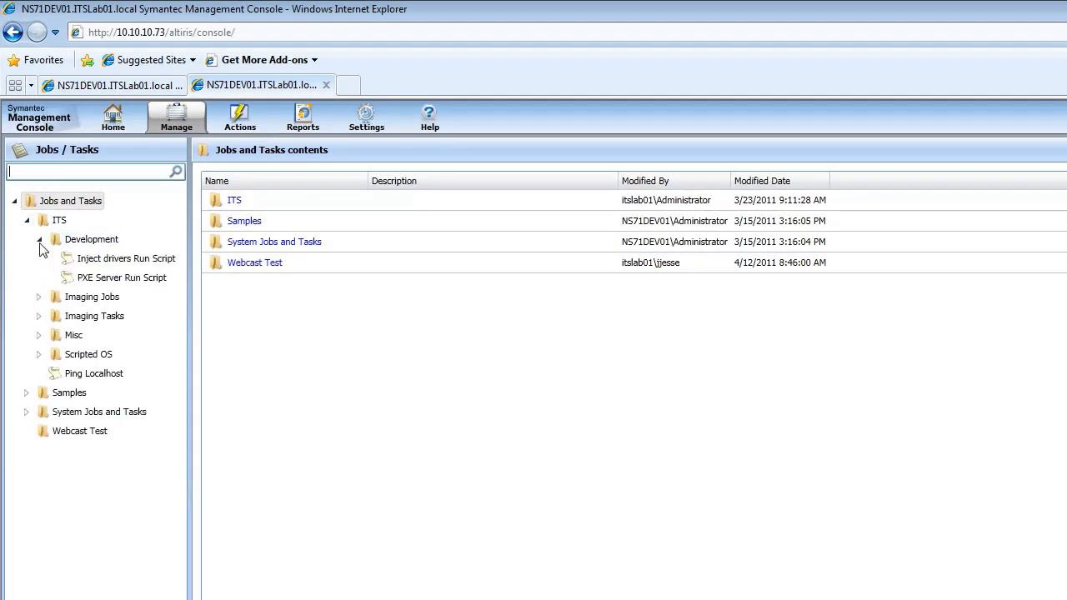
{"action": "left_click", "coordinate": [39, 298]}
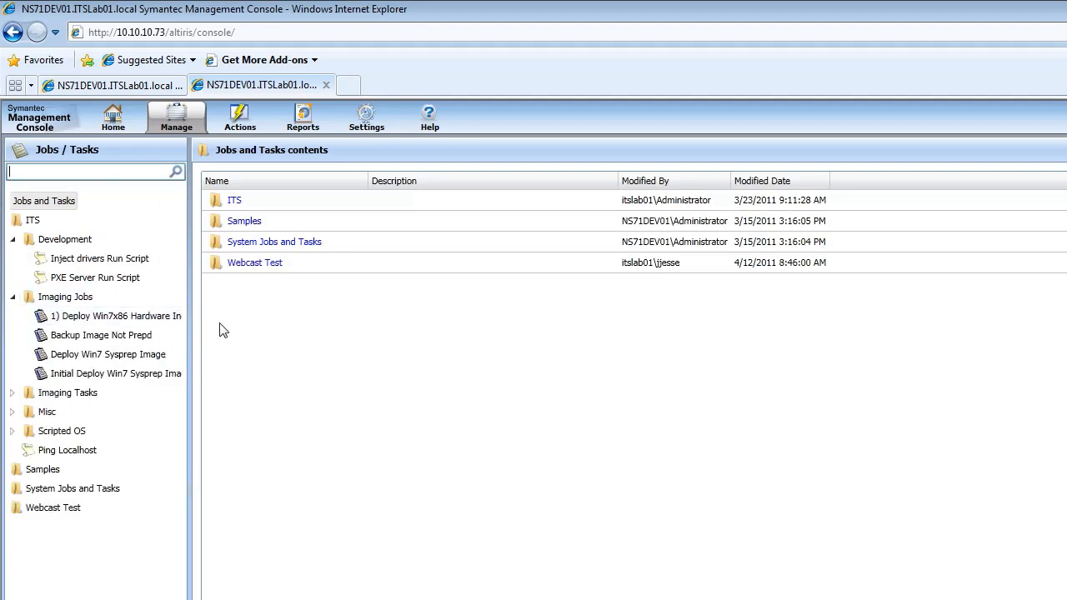
Start a new task of type Create Image in the Webcast Test folder
{"action": "left_click", "coordinate": [56, 507]}
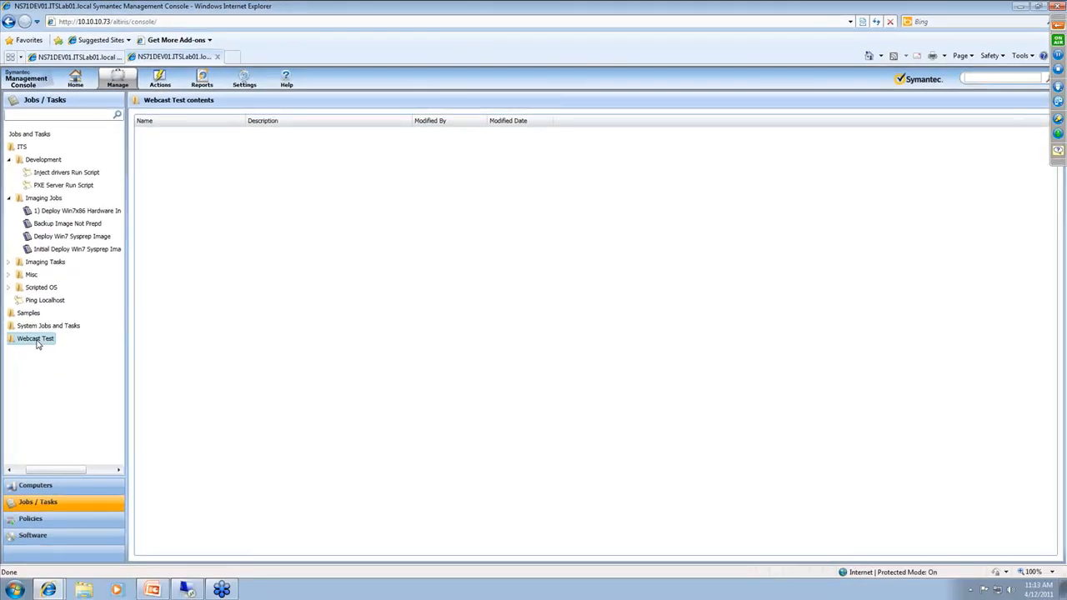
{"action": "right_click", "coordinate": [38, 345]}
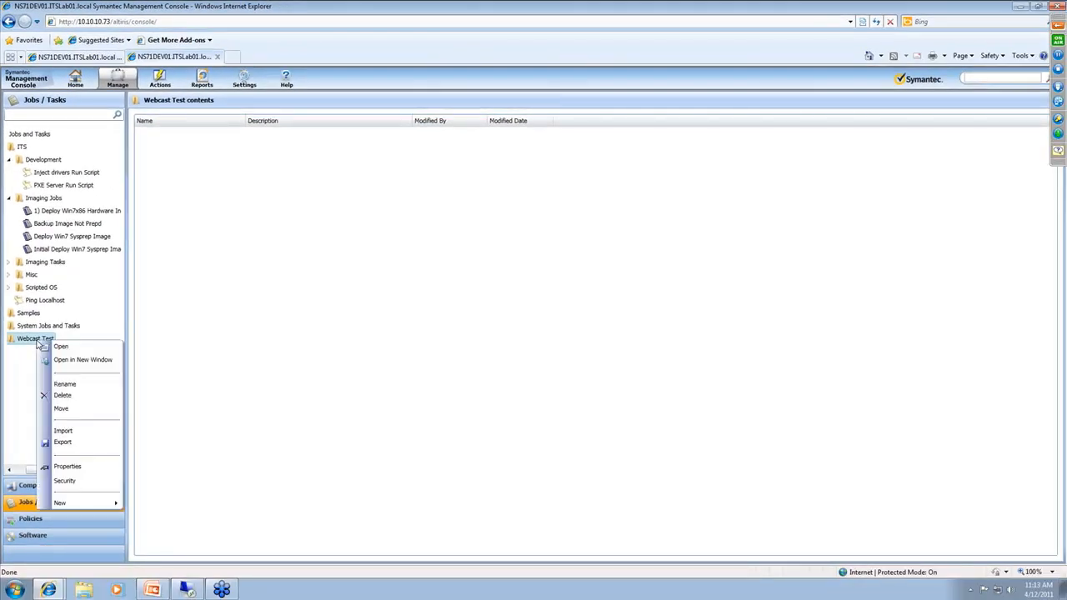
{"action": "mouse_move", "coordinate": [92, 503]}
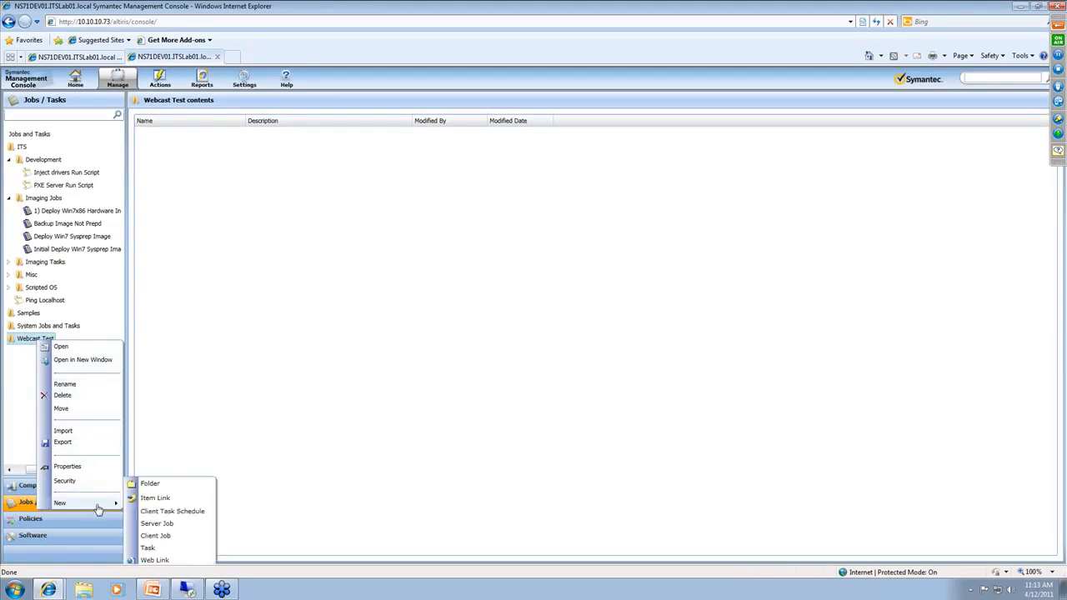
{"action": "left_click", "coordinate": [164, 549]}
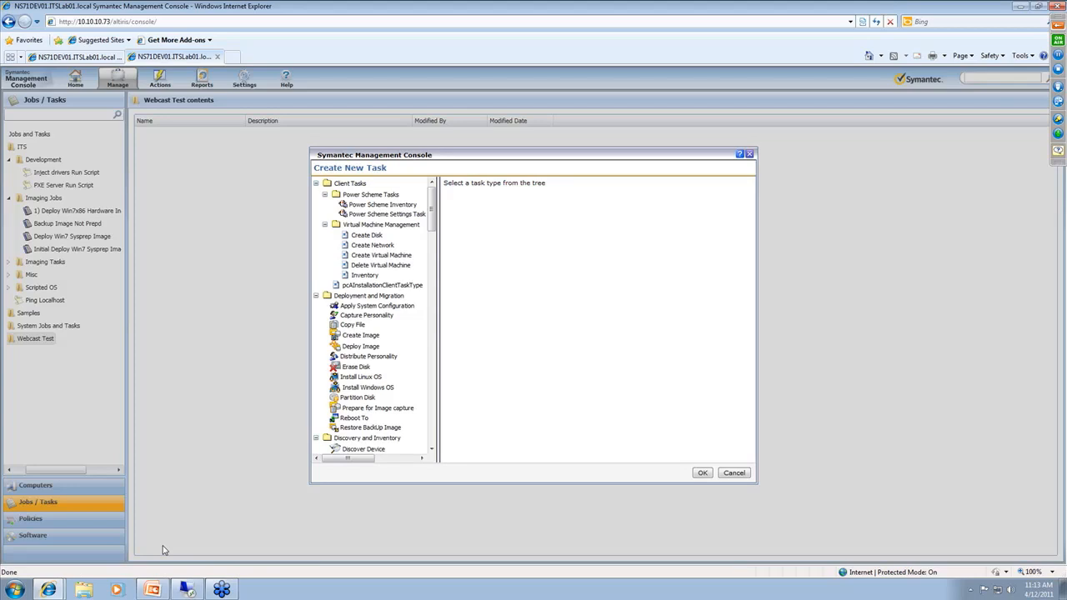
{"action": "left_click", "coordinate": [372, 336]}
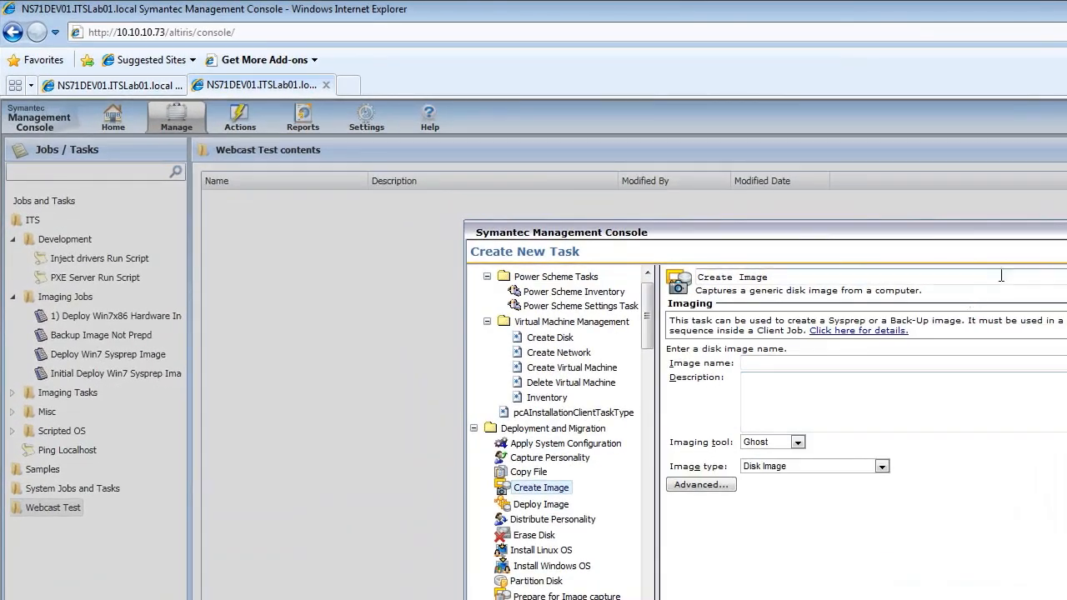
Name the disk image "webcastimage" and enter the description "Image job created during webcast"
{"action": "left_click", "coordinate": [992, 364]}
{"action": "type", "text": "webcastimage"}
{"action": "key", "text": "Tab"}
{"action": "type", "text": "Image "}
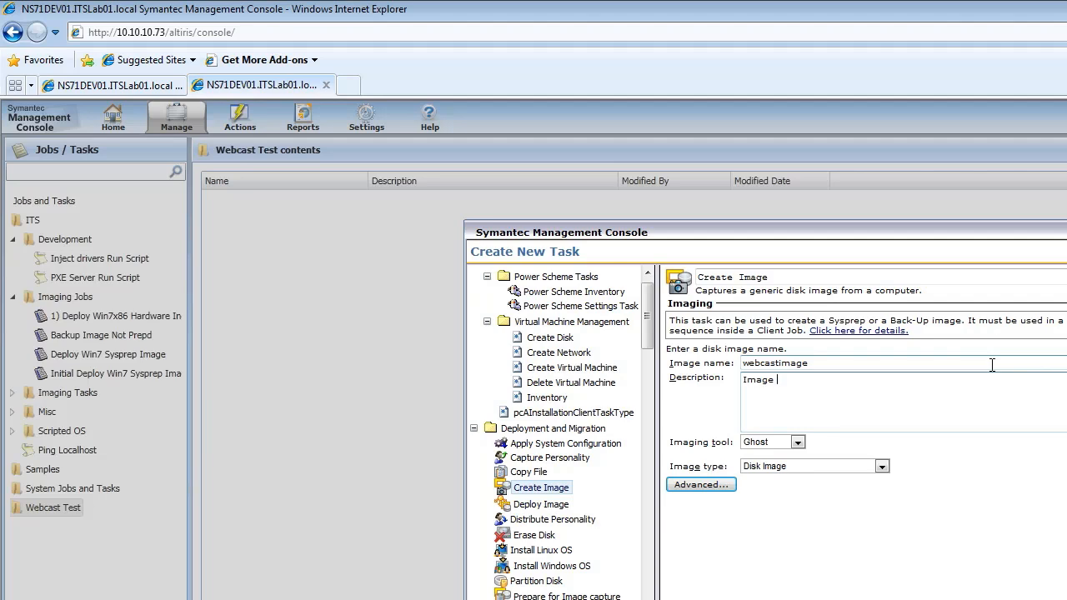
{"action": "type", "text": "job create d during webcast"}
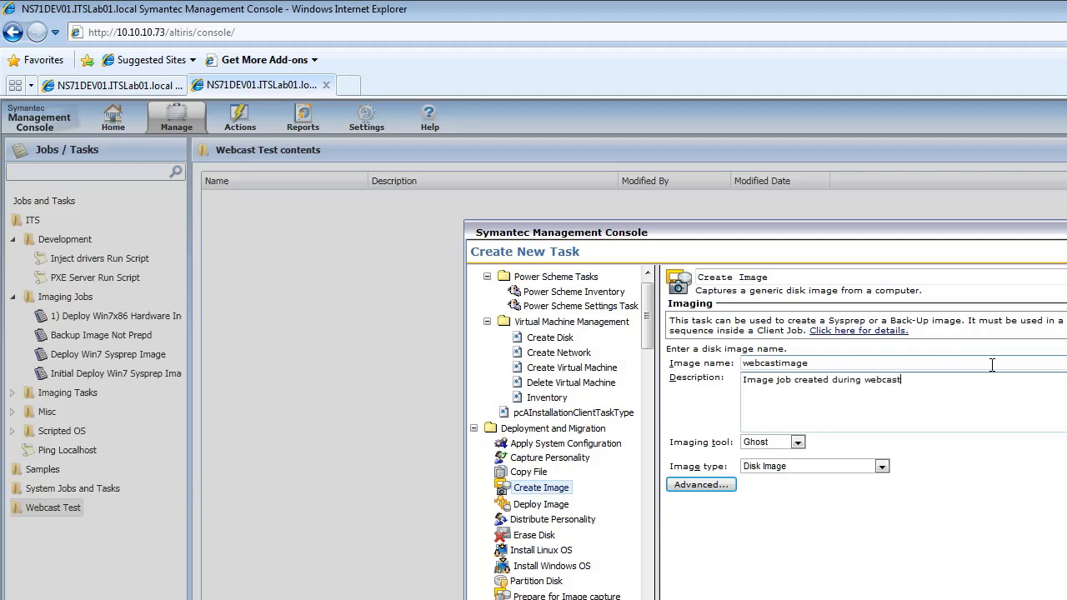
Review the available imaging tools and image types, keeping Ghost and Disk Image
{"action": "left_click", "coordinate": [799, 446]}
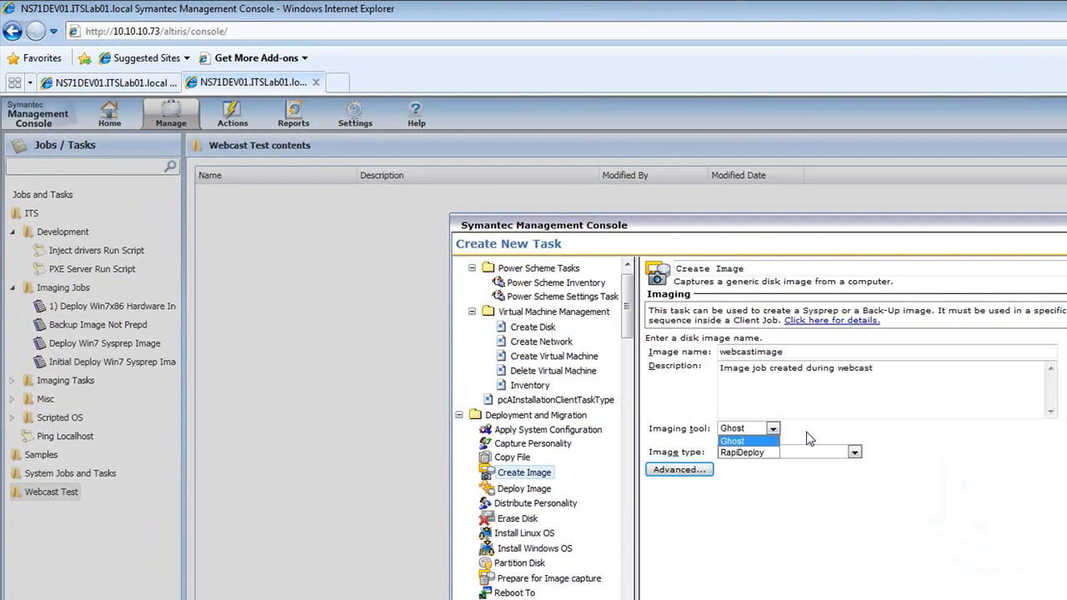
{"action": "left_click", "coordinate": [586, 297]}
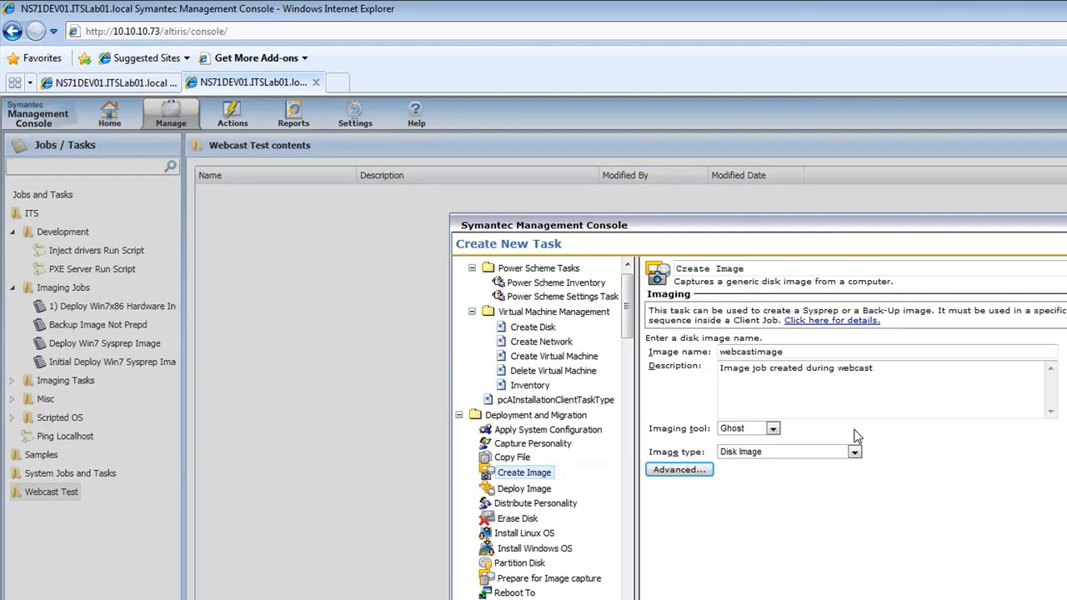
{"action": "left_click", "coordinate": [853, 452]}
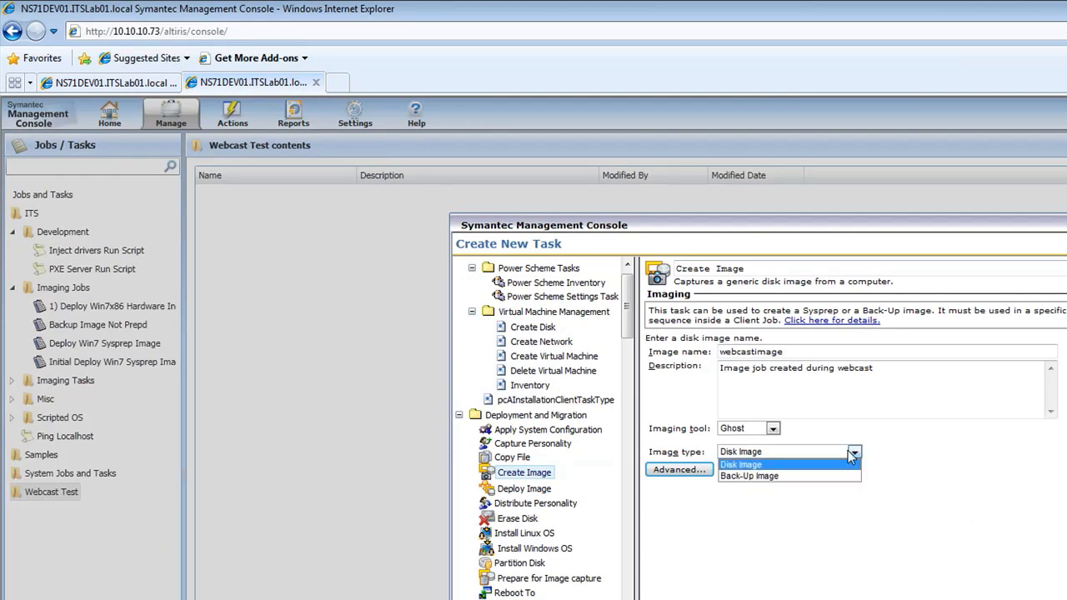
{"action": "left_click", "coordinate": [1017, 460]}
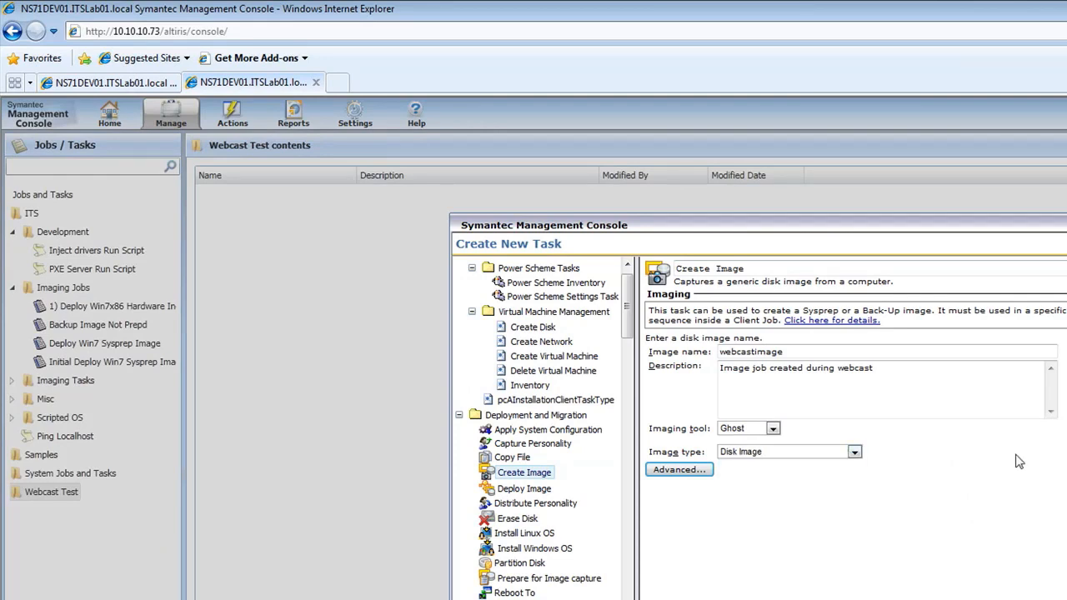
{"action": "left_click", "coordinate": [854, 451]}
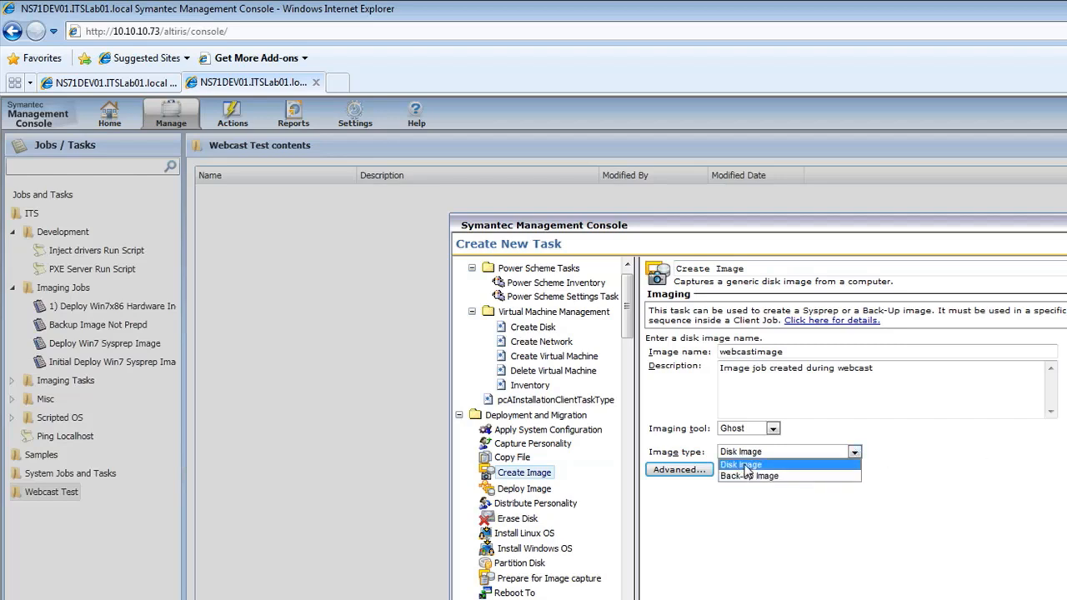
Read the details on the required Create Image task sequence, close them and save the new task
{"action": "left_click", "coordinate": [857, 322]}
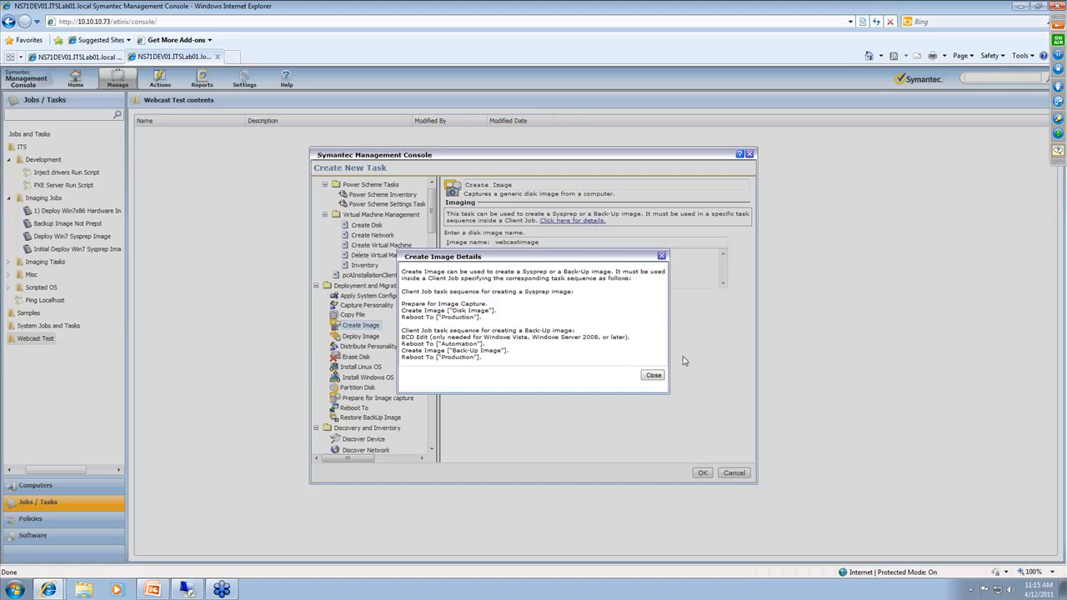
{"action": "left_click", "coordinate": [658, 376]}
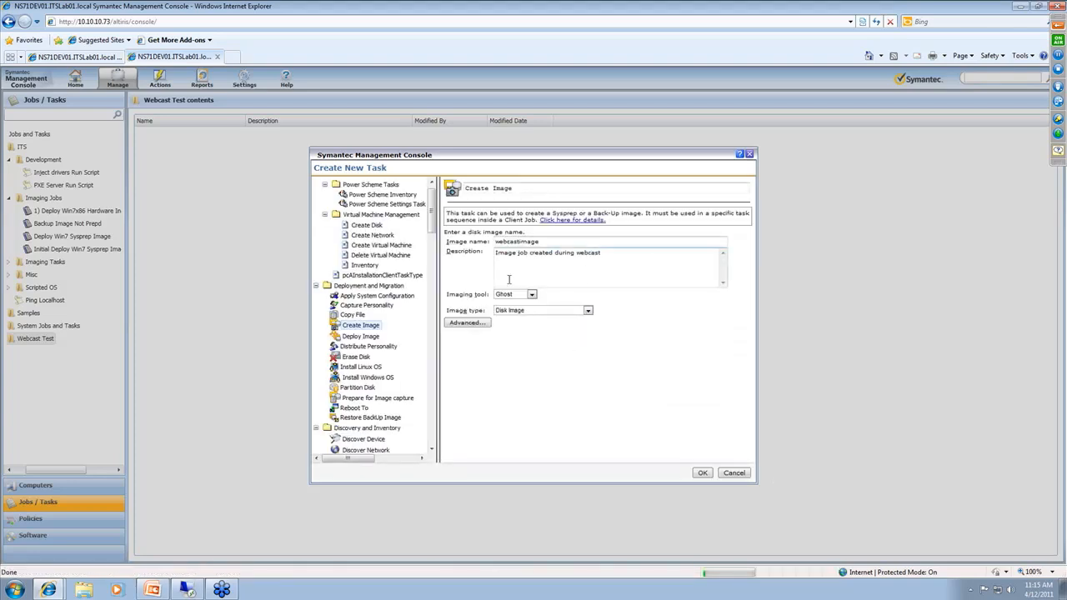
{"action": "left_click", "coordinate": [703, 474]}
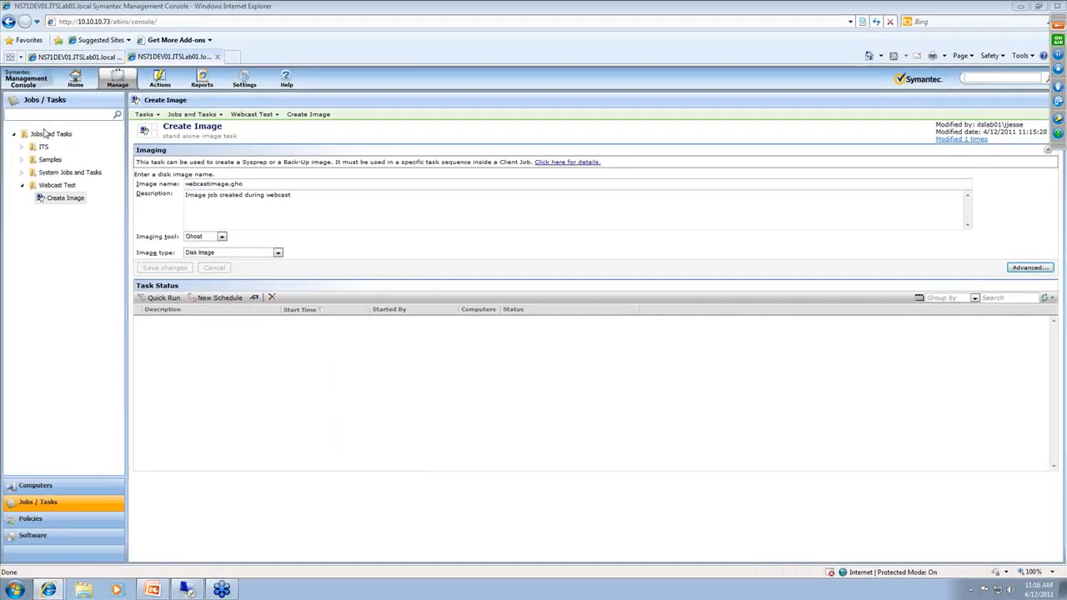
Open the "1) Deploy Win7x86 Hardware Independent Image" job in the ITS Imaging Jobs folder and examine its task sequence
{"action": "left_click", "coordinate": [23, 147]}
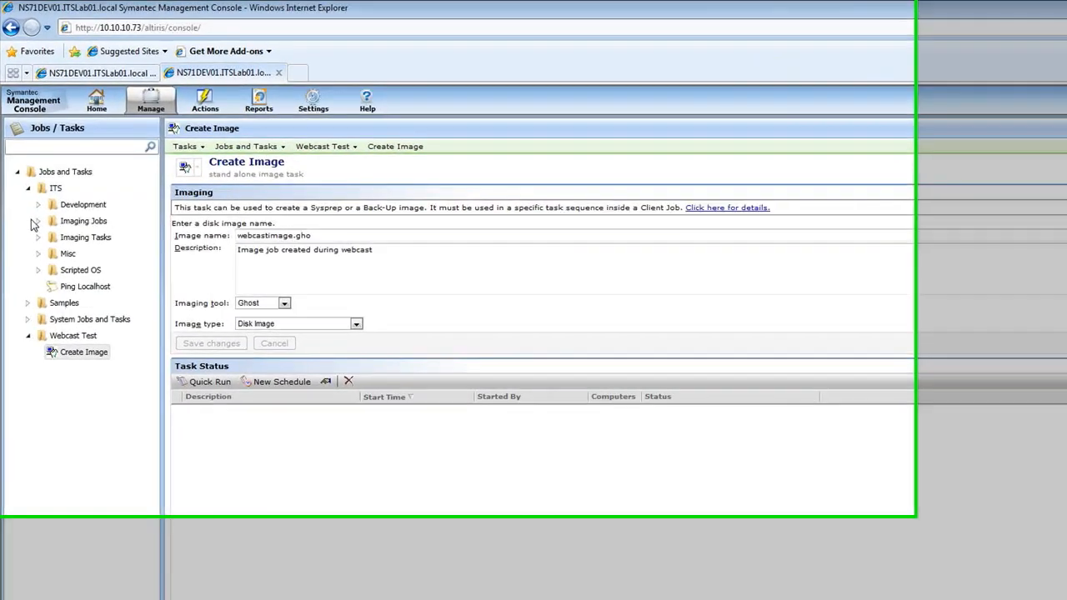
{"action": "left_click", "coordinate": [30, 172]}
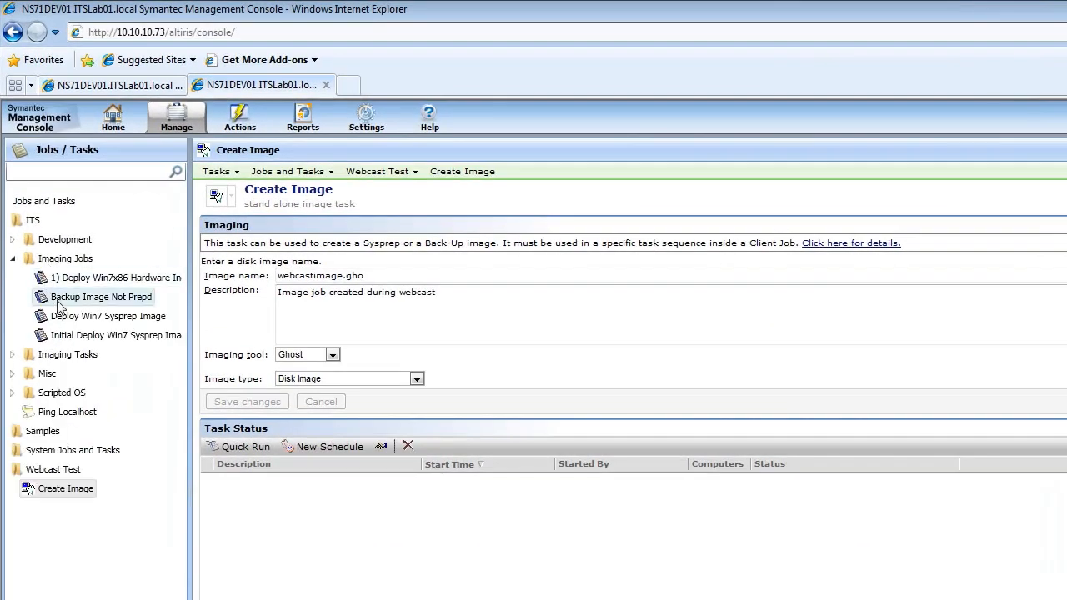
{"action": "left_click", "coordinate": [106, 280]}
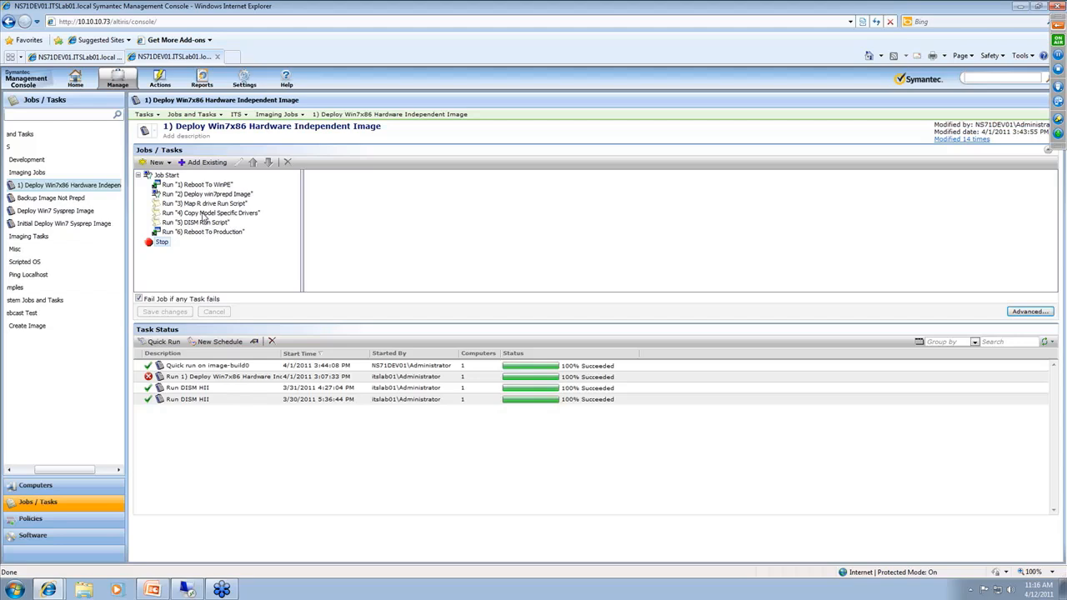
{"action": "left_click", "coordinate": [214, 185]}
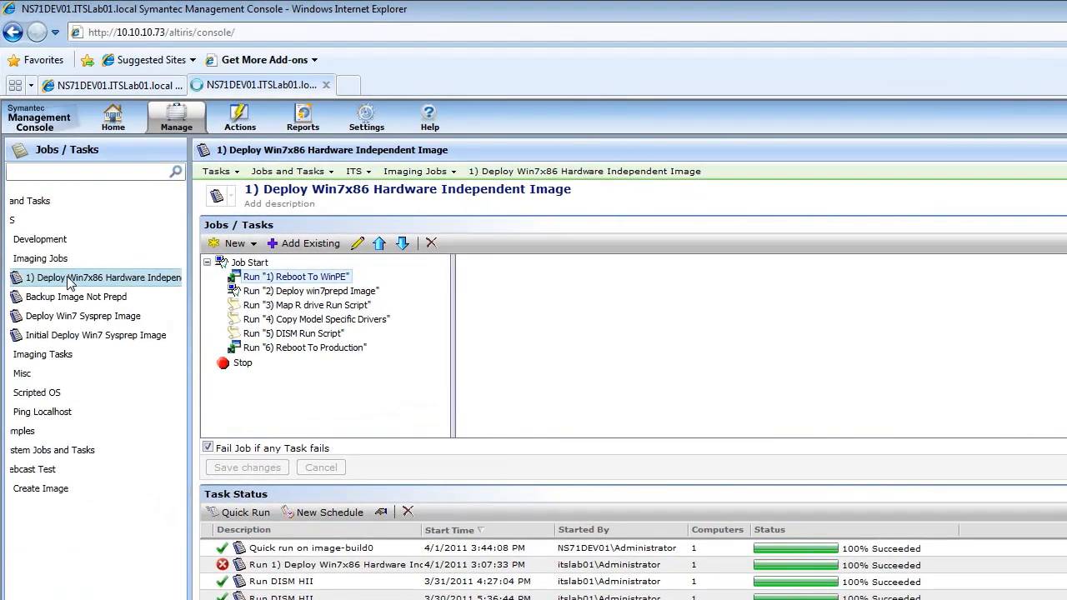
Schedule the Win7x86 hardware independent image job to run now on image-build0 and select its new run in the task status
{"action": "left_click_drag", "start_coordinate": [46, 188], "coordinate": [47, 189]}
{"action": "mouse_move", "coordinate": [68, 277]}
{"action": "left_mouse_down"}
{"action": "mouse_move", "coordinate": [225, 293]}
{"action": "mouse_move", "coordinate": [268, 414]}
{"action": "mouse_move", "coordinate": [255, 412]}
{"action": "left_mouse_up"}
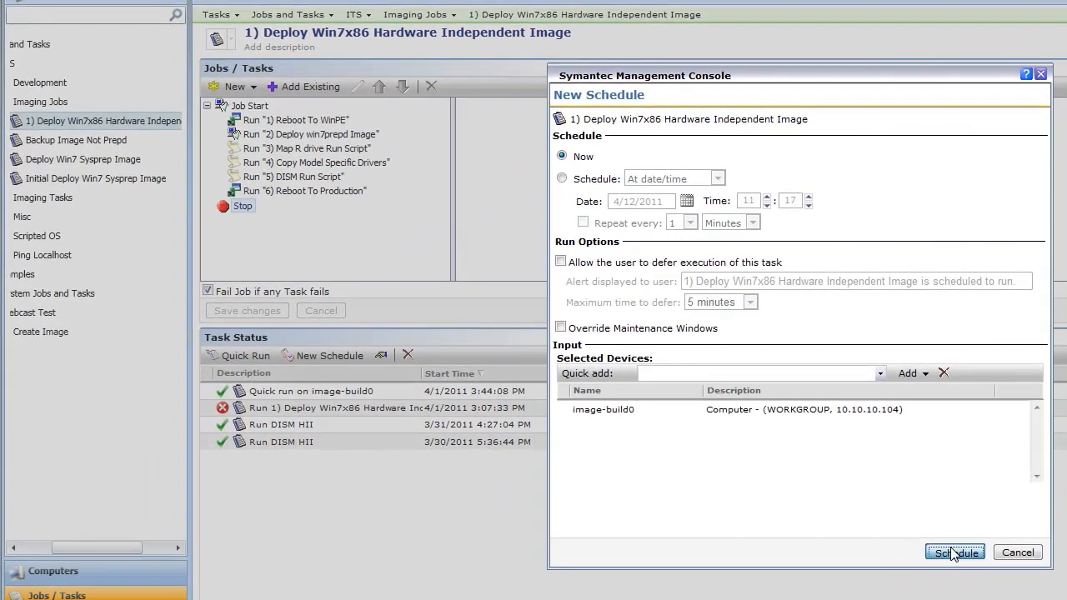
{"action": "left_click", "coordinate": [907, 534]}
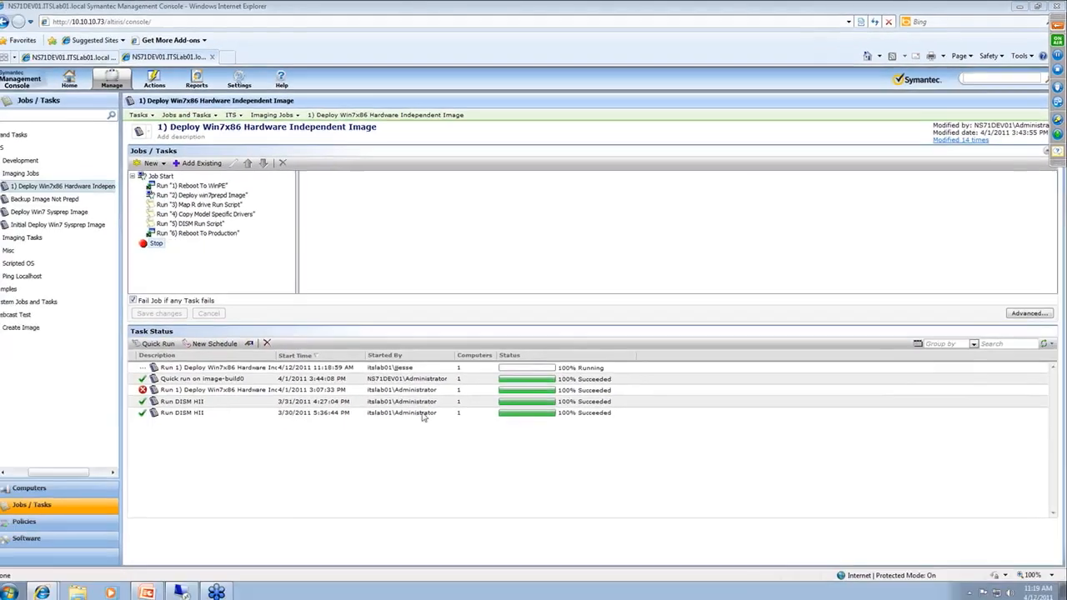
{"action": "left_click", "coordinate": [444, 368]}
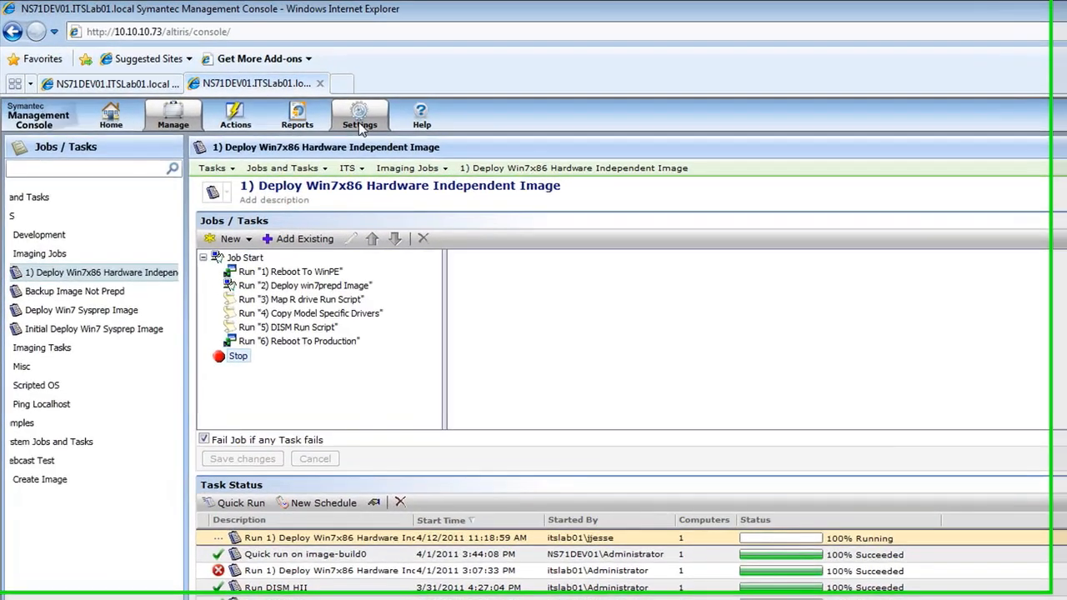
Open the complete settings tree and collapse its Deployment and Migration folder
{"action": "left_click", "coordinate": [245, 85]}
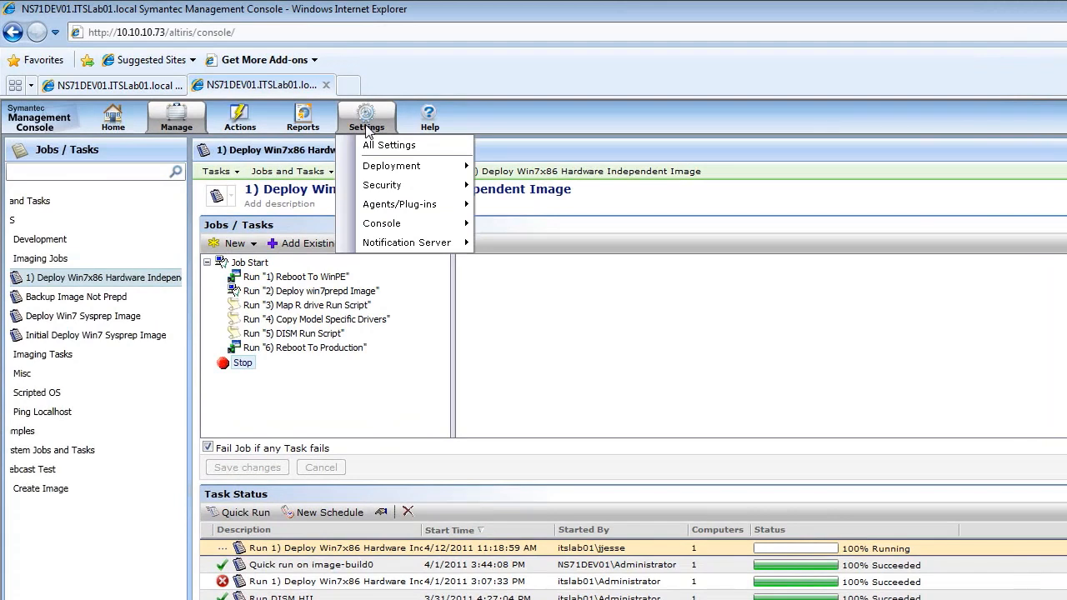
{"action": "mouse_move", "coordinate": [414, 173]}
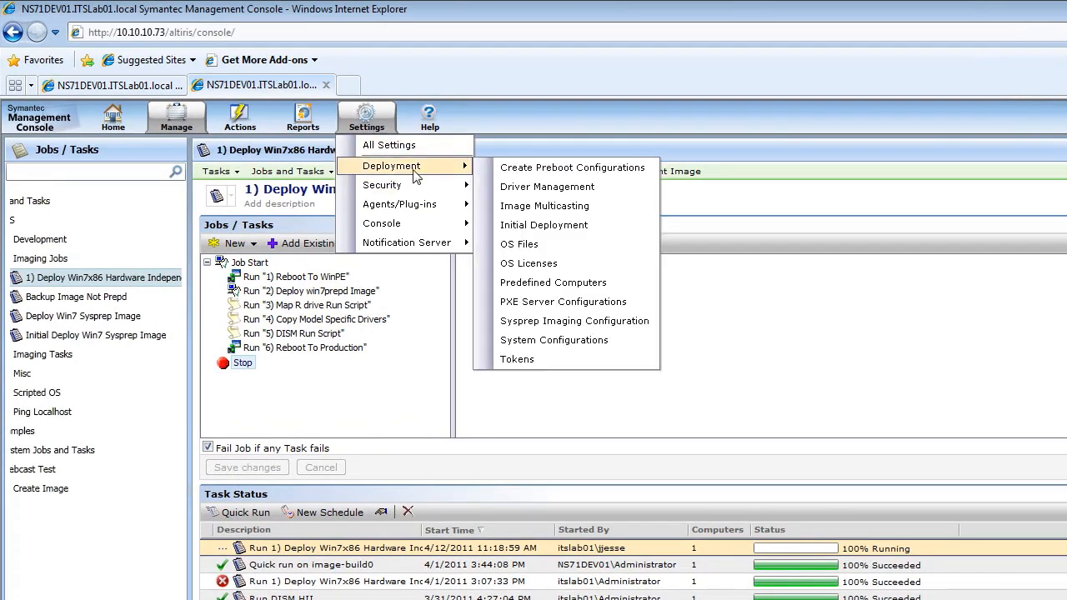
{"action": "left_click", "coordinate": [402, 148]}
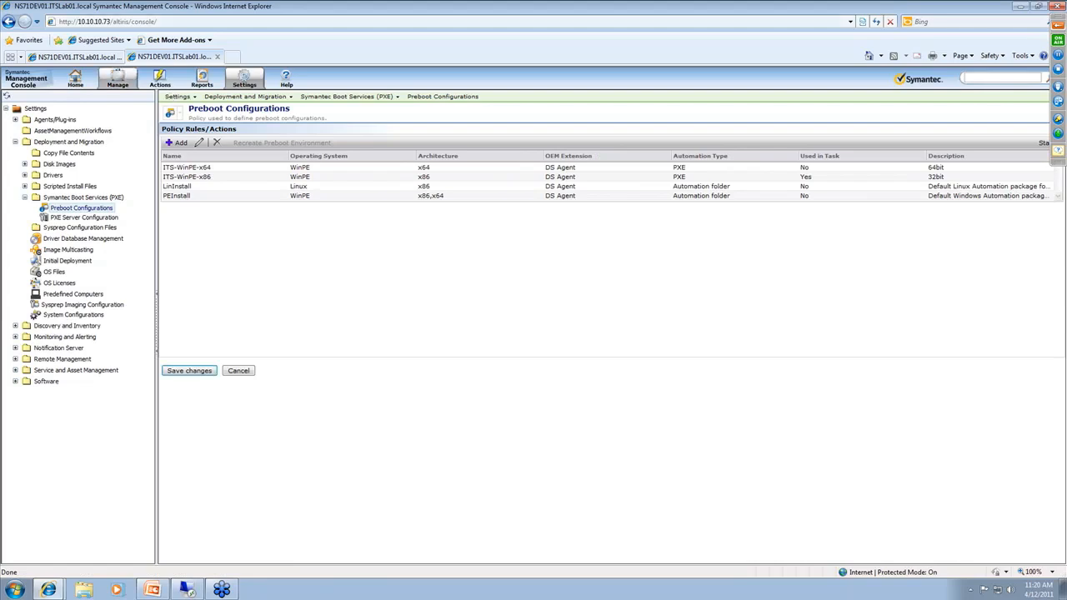
{"action": "left_click", "coordinate": [15, 142]}
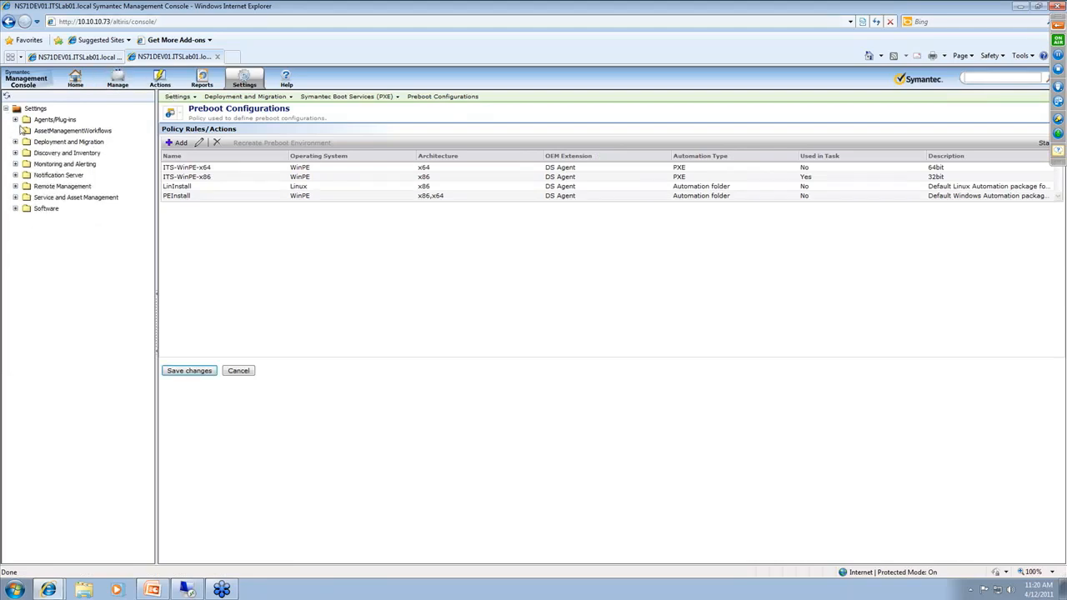
Examine the Windows (x86) deployment plug-in, automation folder and site server policies under Agents/Plug-ins with their full names visible, and collapse Agents/Plug-ins
{"action": "left_click", "coordinate": [16, 119]}
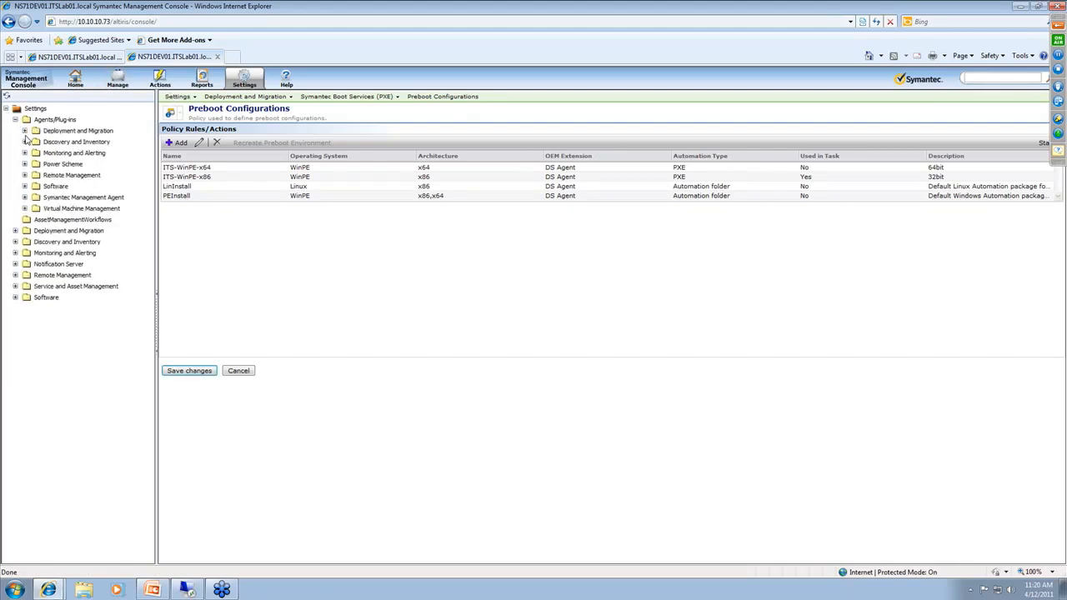
{"action": "left_click", "coordinate": [25, 131]}
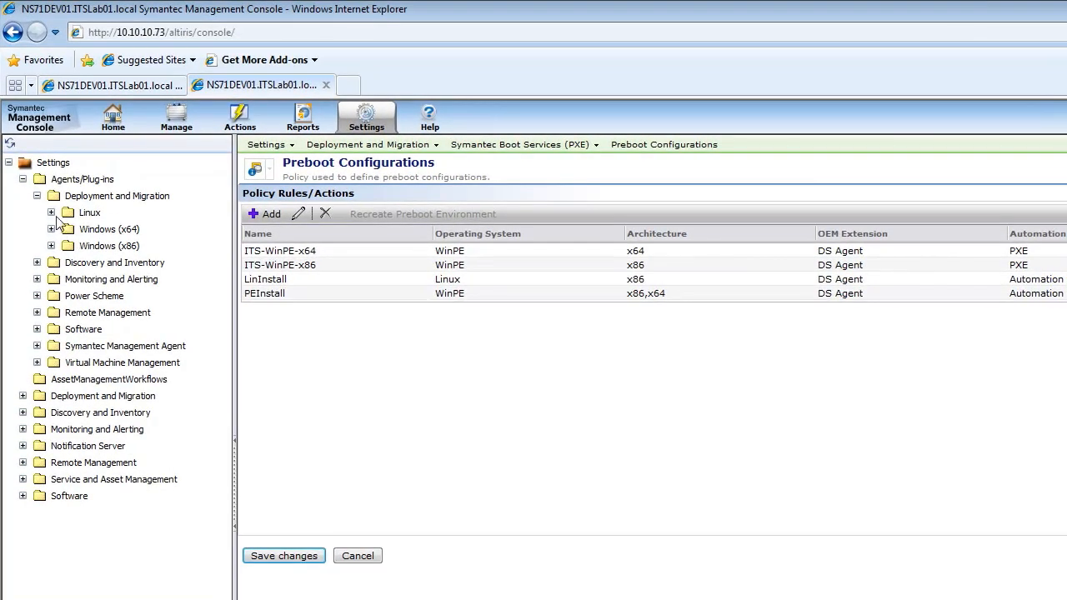
{"action": "left_click", "coordinate": [51, 213]}
{"action": "left_click", "coordinate": [51, 212]}
{"action": "left_click", "coordinate": [51, 246]}
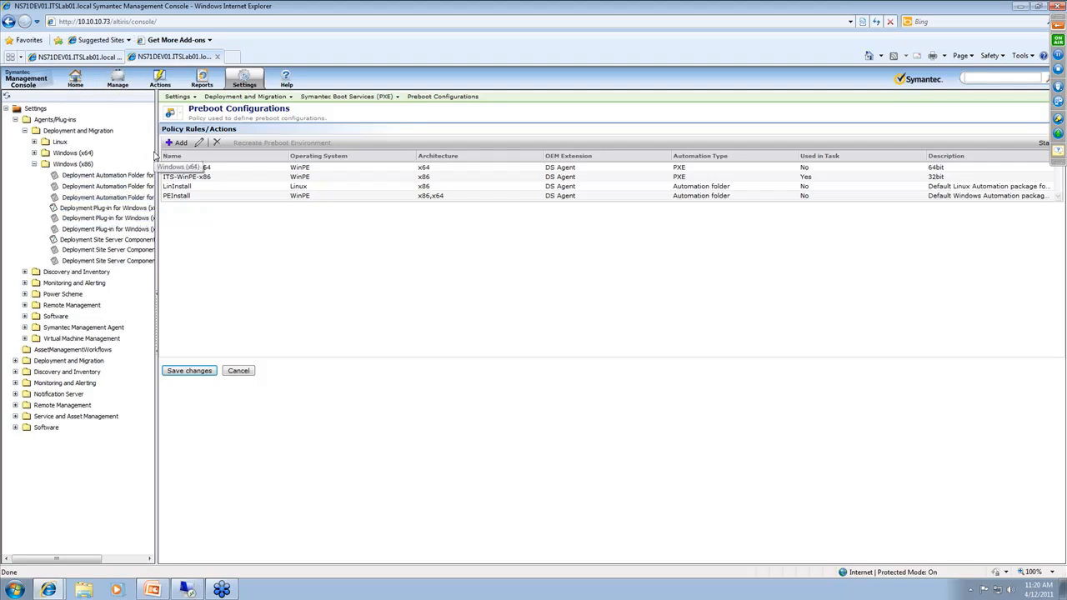
{"action": "left_click_drag", "start_coordinate": [156, 152], "coordinate": [246, 143]}
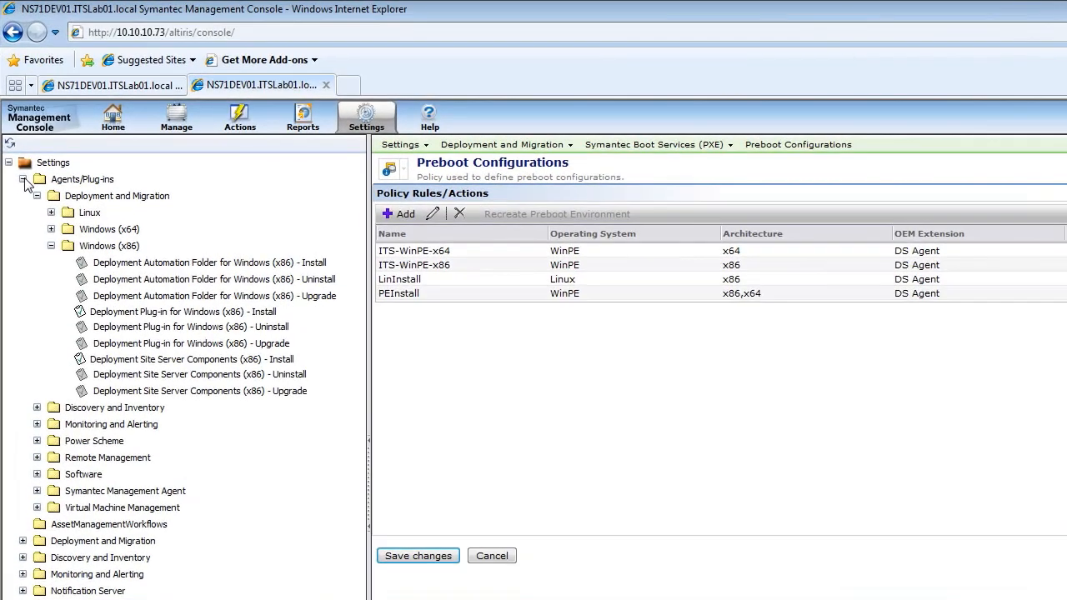
{"action": "left_click", "coordinate": [20, 157]}
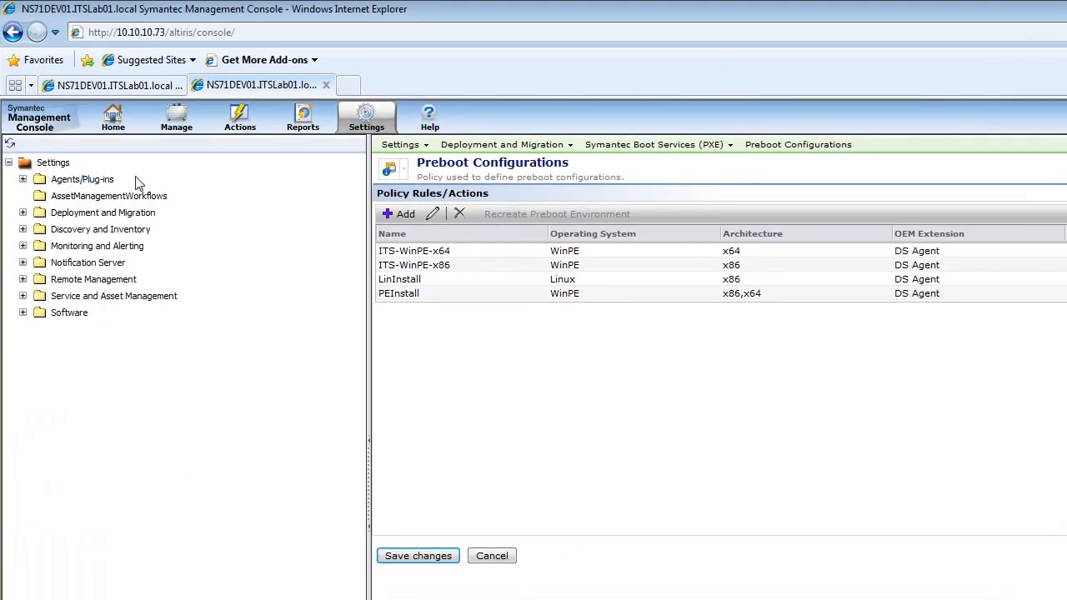
Review the deployment preboot configurations in their own dialog and close it
{"action": "left_click", "coordinate": [376, 132]}
{"action": "mouse_move", "coordinate": [459, 167]}
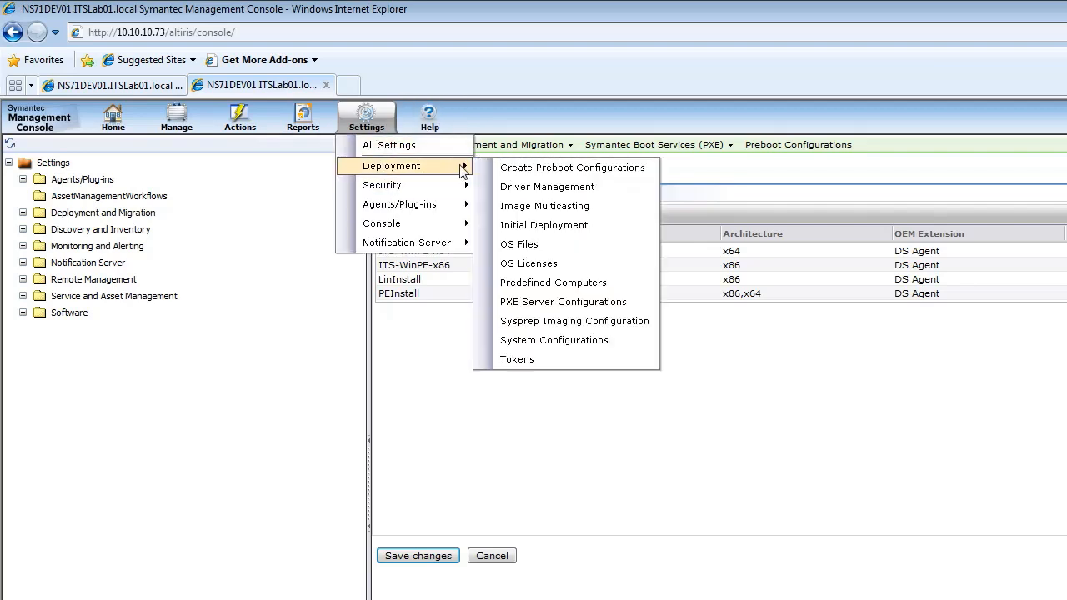
{"action": "left_click", "coordinate": [518, 166]}
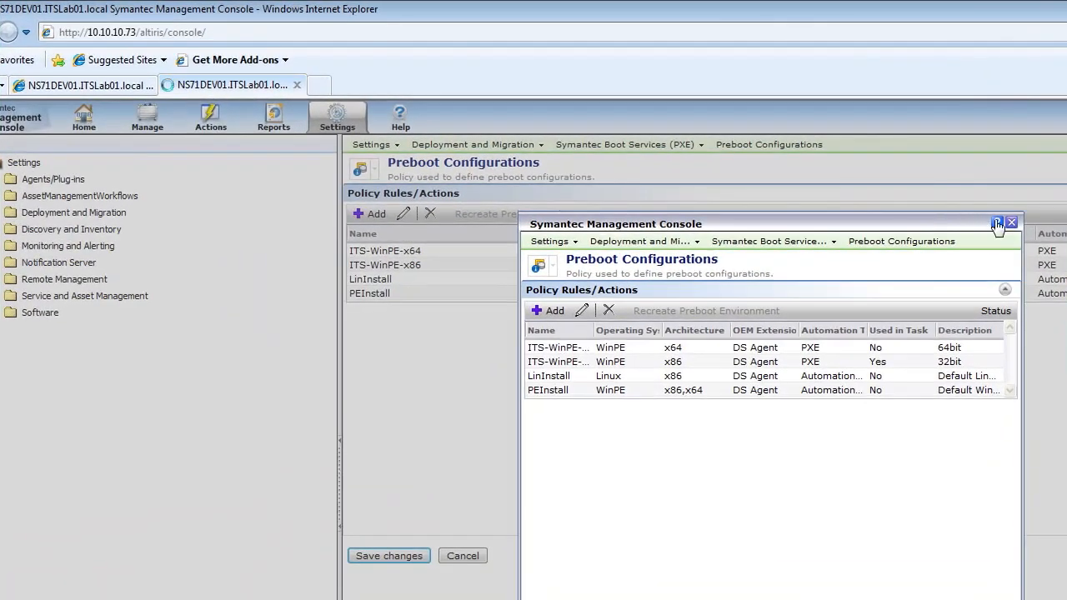
{"action": "left_click", "coordinate": [1011, 222]}
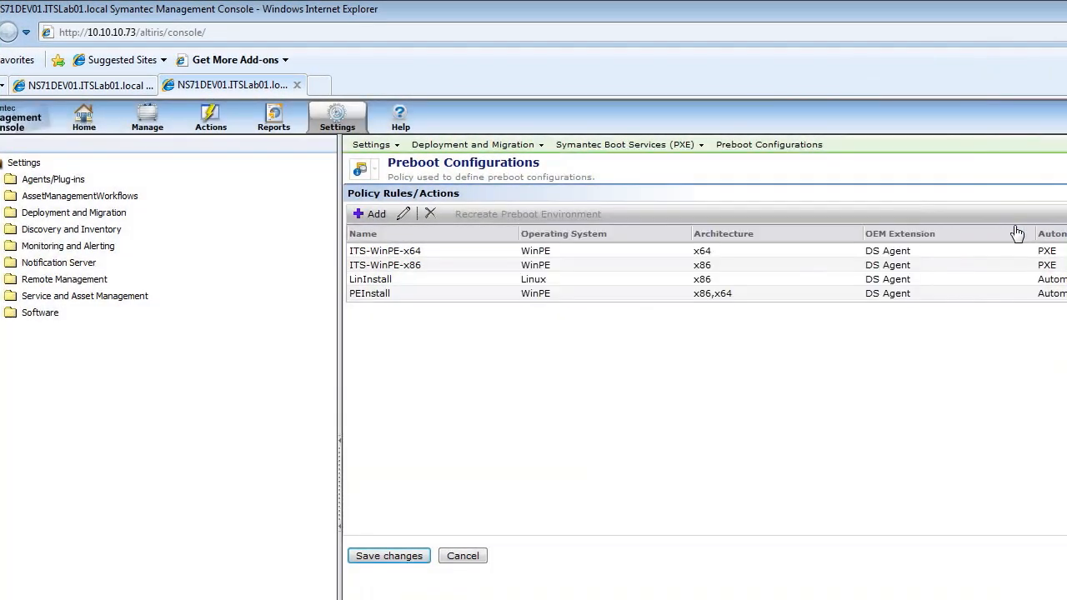
Review the IP and port ranges in the deployment Image Multicasting settings and close them
{"action": "left_click", "coordinate": [330, 132]}
{"action": "mouse_move", "coordinate": [358, 165]}
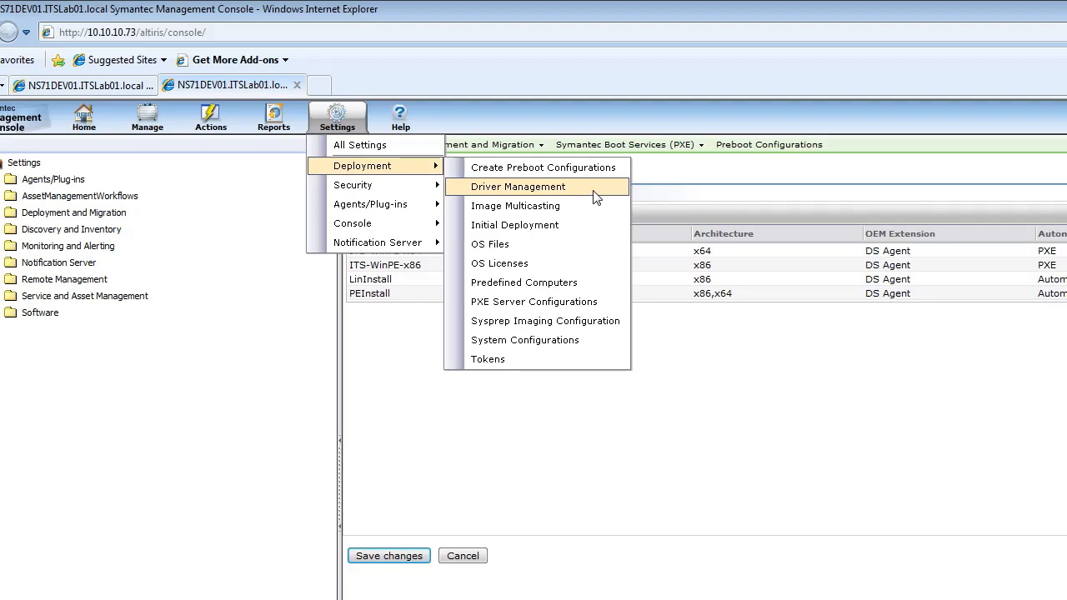
{"action": "left_click", "coordinate": [540, 205]}
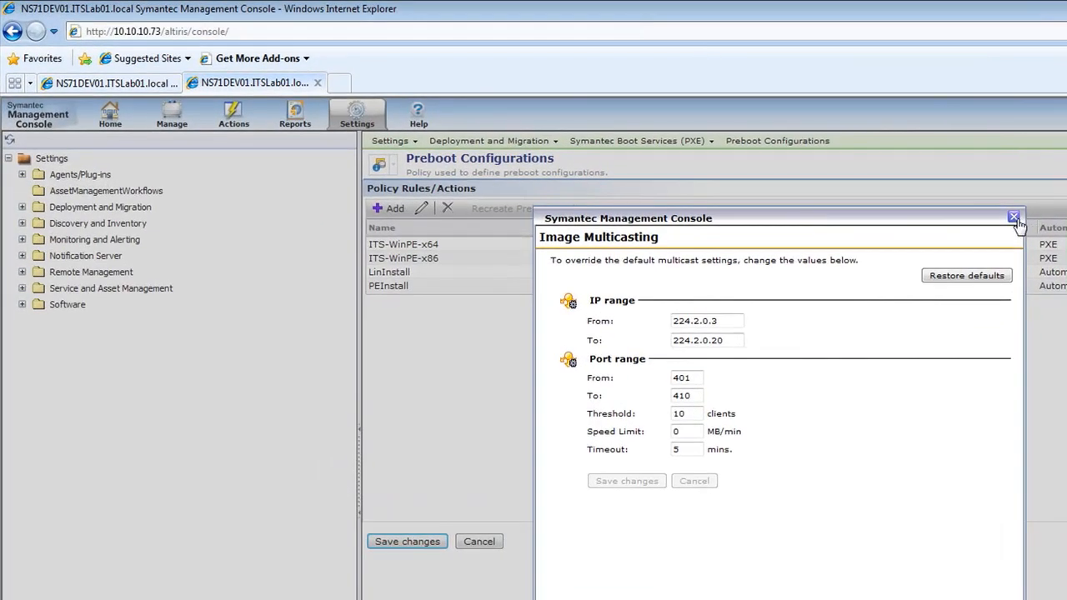
{"action": "left_click", "coordinate": [1014, 217]}
Review the Predefined Computers deployment page with its option to import computers from a file, and close it
{"action": "left_click", "coordinate": [359, 121]}
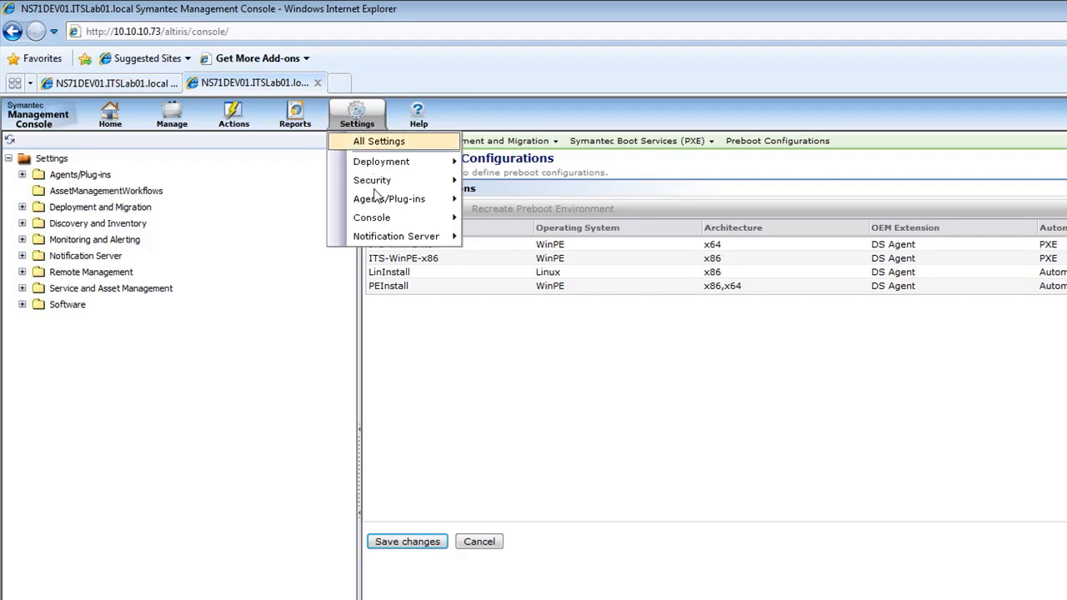
{"action": "mouse_move", "coordinate": [404, 170]}
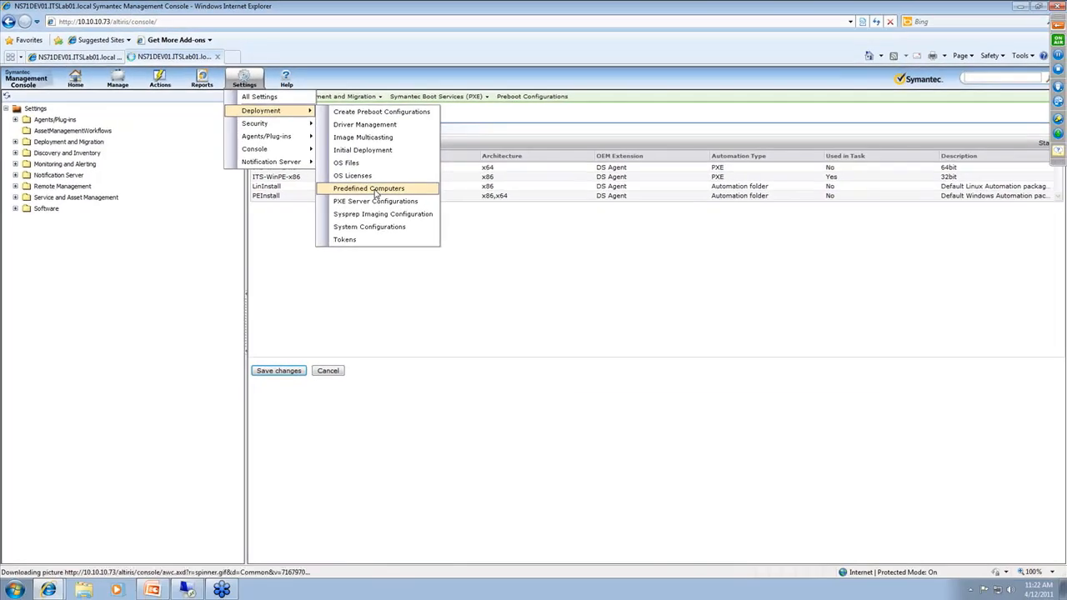
{"action": "left_click", "coordinate": [543, 279]}
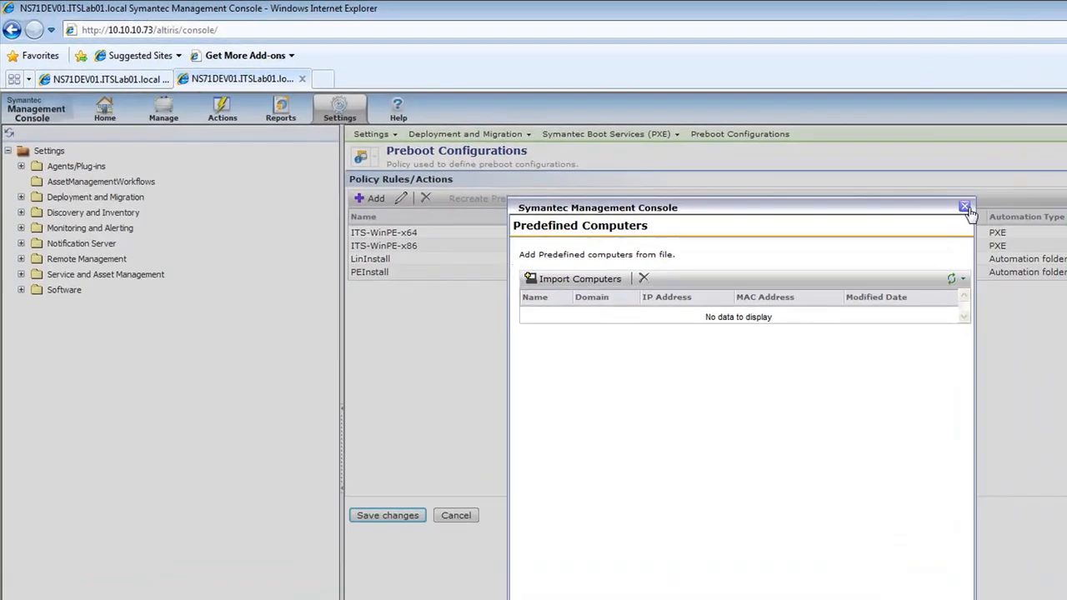
{"action": "left_click", "coordinate": [694, 148]}
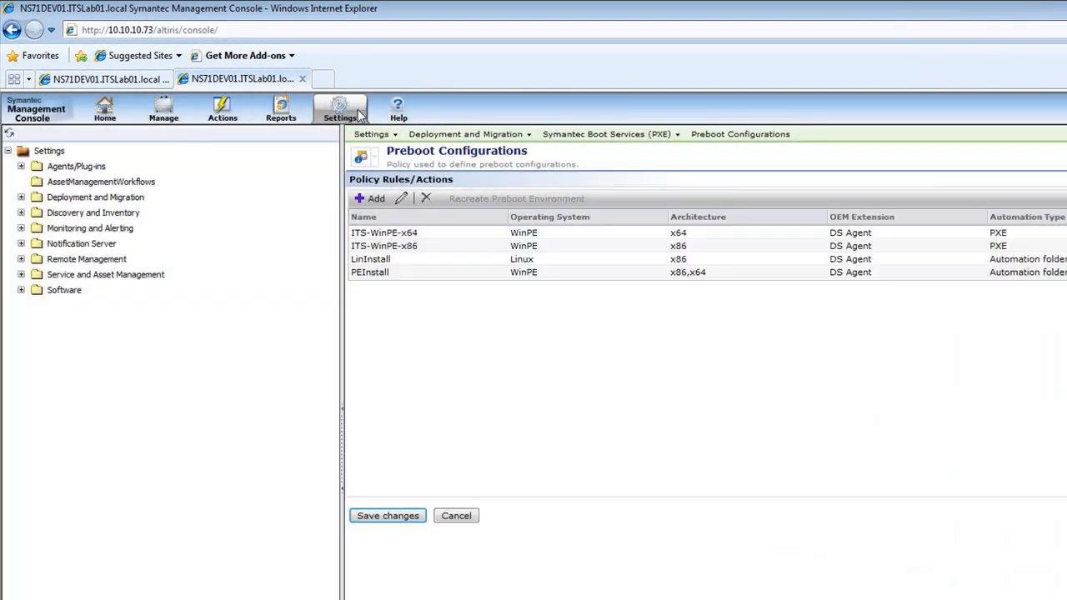
Review the PXE Server Configuration for predefined and unknown computers, connectivity and logging, and close it
{"action": "left_click", "coordinate": [354, 113]}
{"action": "mouse_move", "coordinate": [390, 179]}
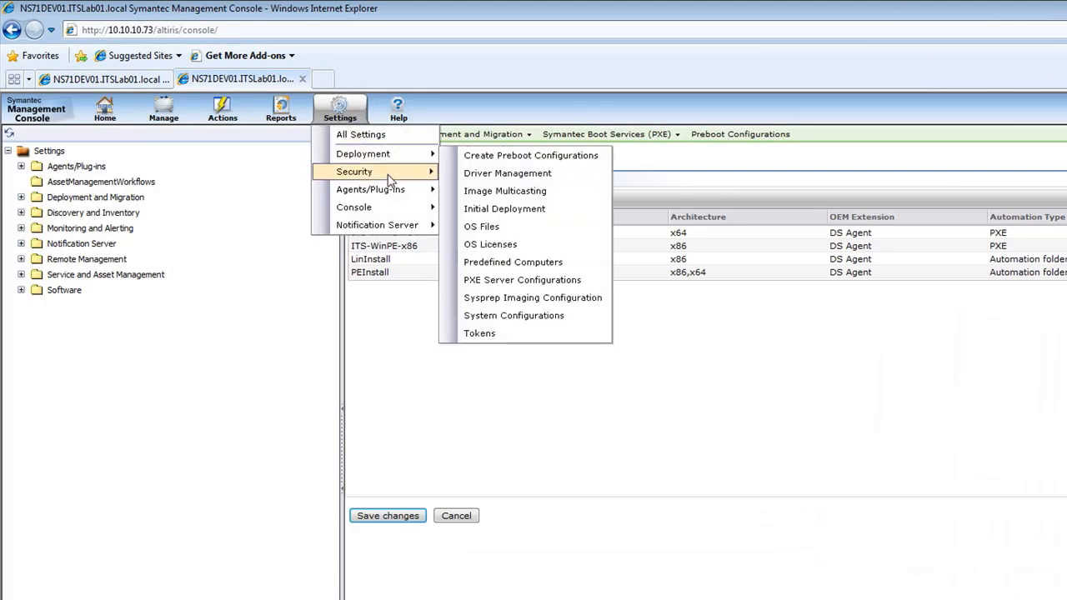
{"action": "left_click", "coordinate": [554, 288]}
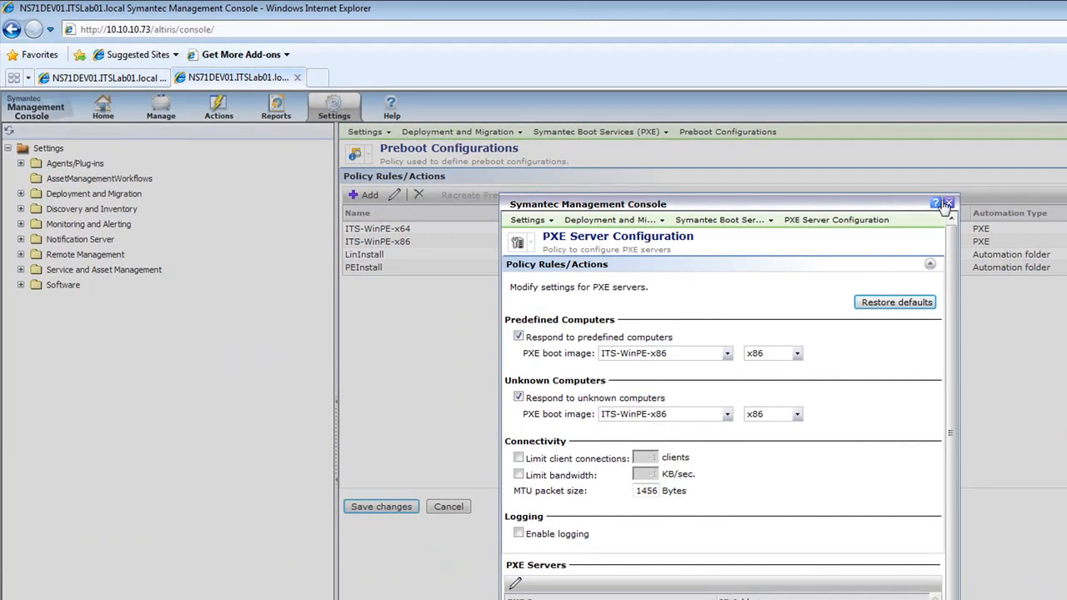
{"action": "left_click", "coordinate": [948, 204]}
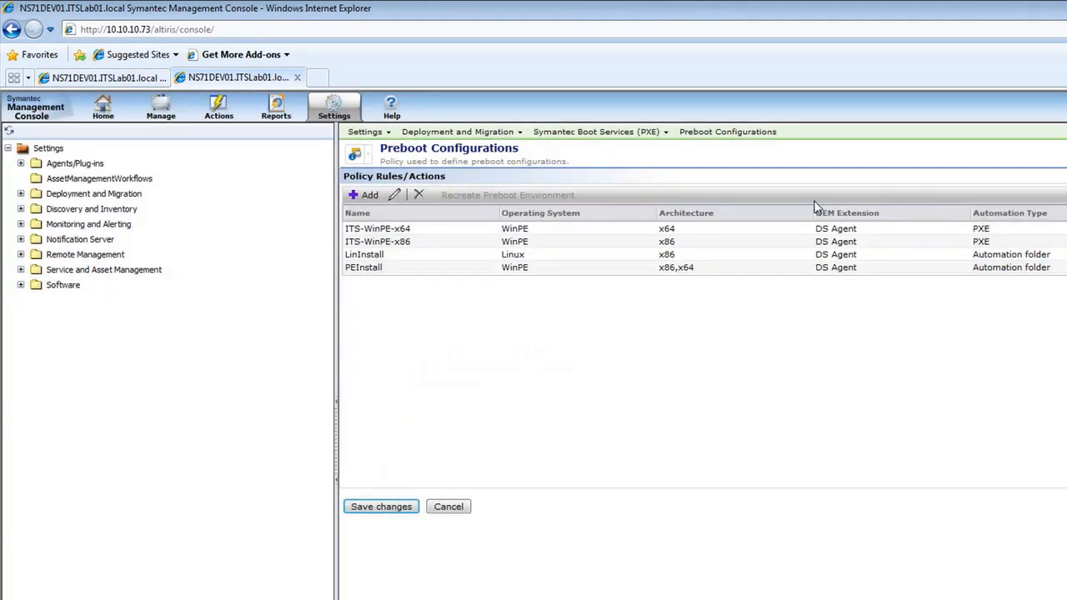
{"action": "left_click", "coordinate": [340, 112]}
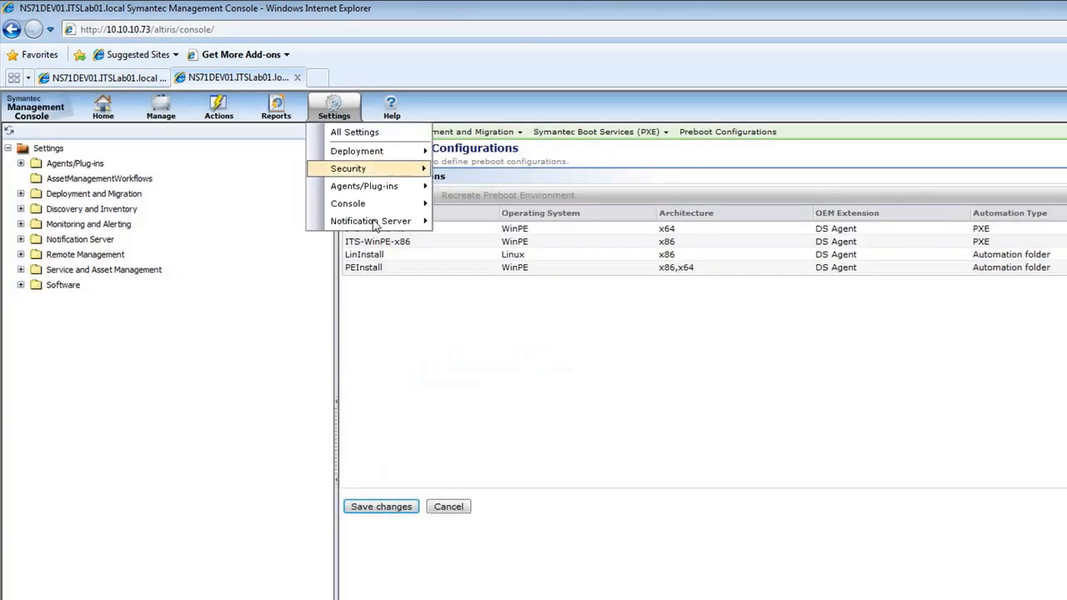
{"action": "mouse_move", "coordinate": [386, 210]}
{"action": "mouse_move", "coordinate": [407, 152]}
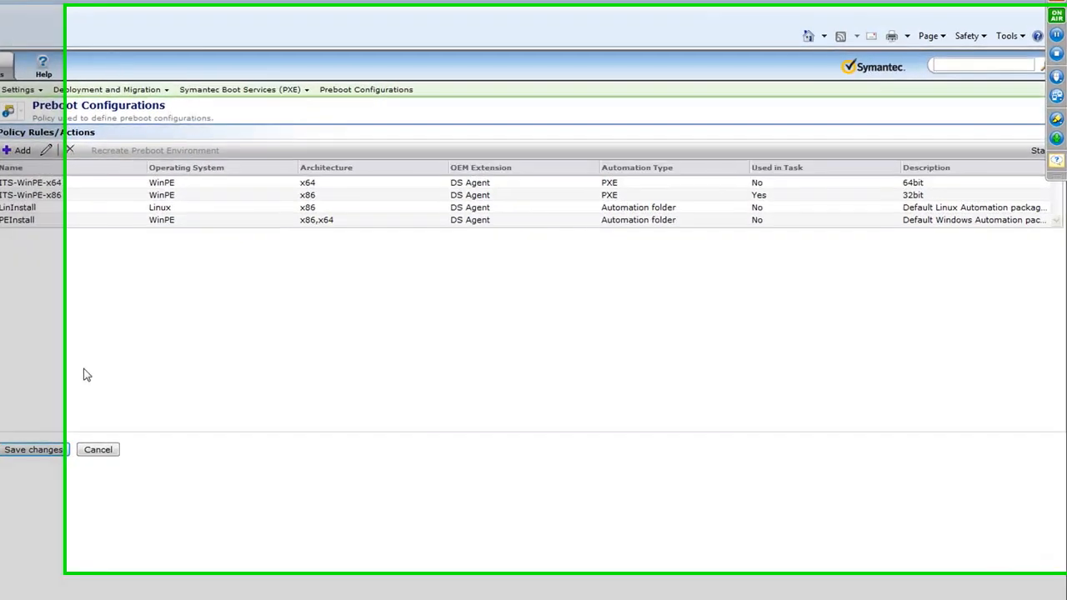
Read through the attendee questions in the webcast's Questions window and close it
{"action": "left_click", "coordinate": [437, 307]}
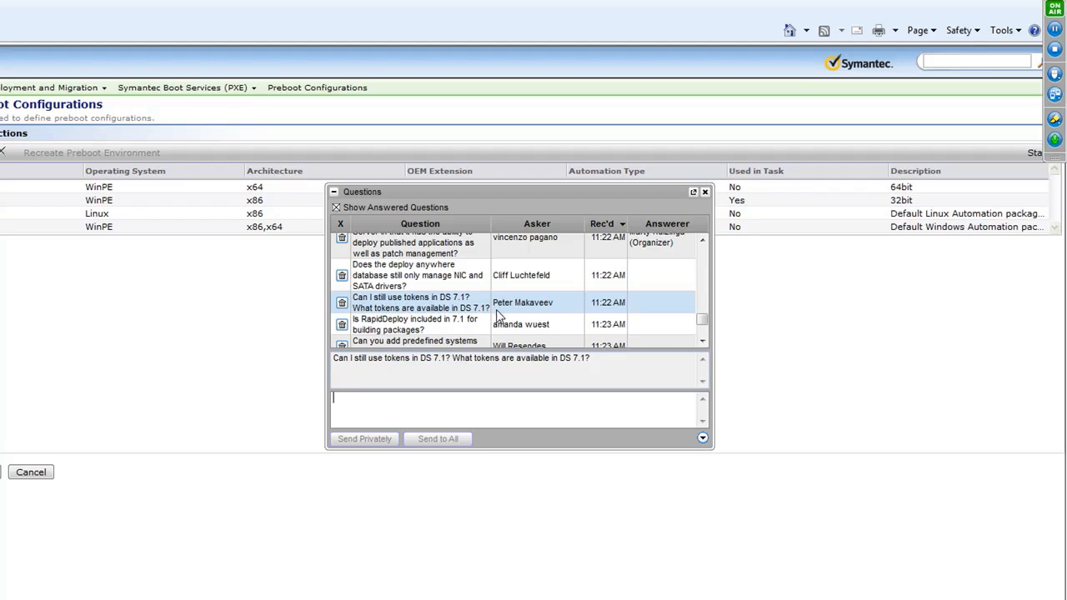
{"action": "scroll", "coordinate": [472, 306], "scroll_direction": "down", "scroll_amount": 5}
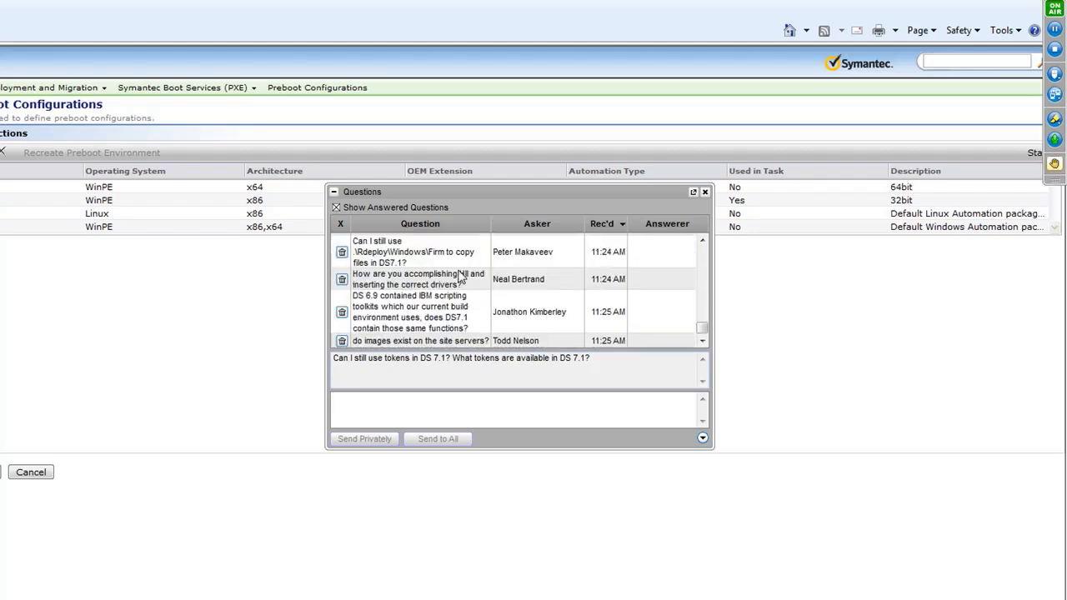
{"action": "scroll", "coordinate": [460, 276], "scroll_direction": "up", "scroll_amount": 2}
{"action": "scroll", "coordinate": [479, 277], "scroll_direction": "down", "scroll_amount": 2}
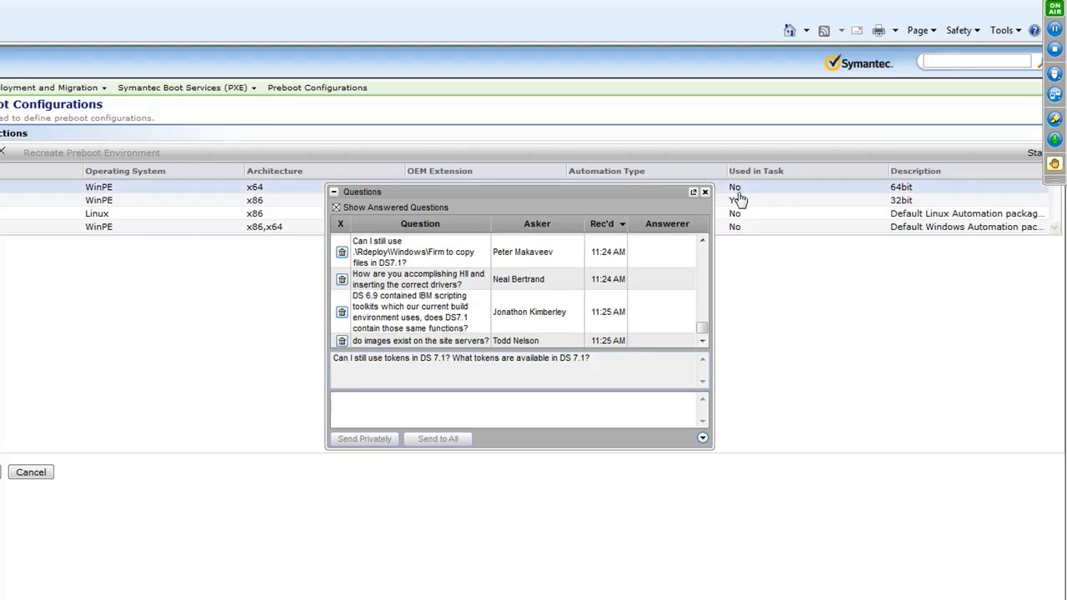
{"action": "left_click", "coordinate": [704, 192]}
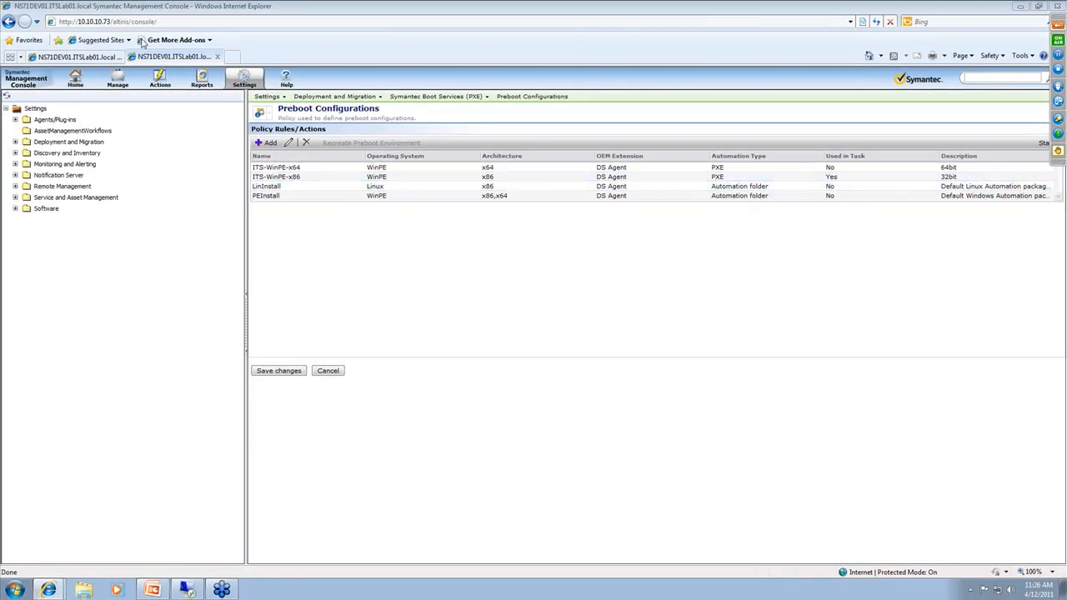
Return to the Windows 7 computers list and examine the task details of image-build0's 4/12/2011 Deploy Win7x86 Hardware Independent Image job, closing them when done
{"action": "left_click", "coordinate": [99, 56]}
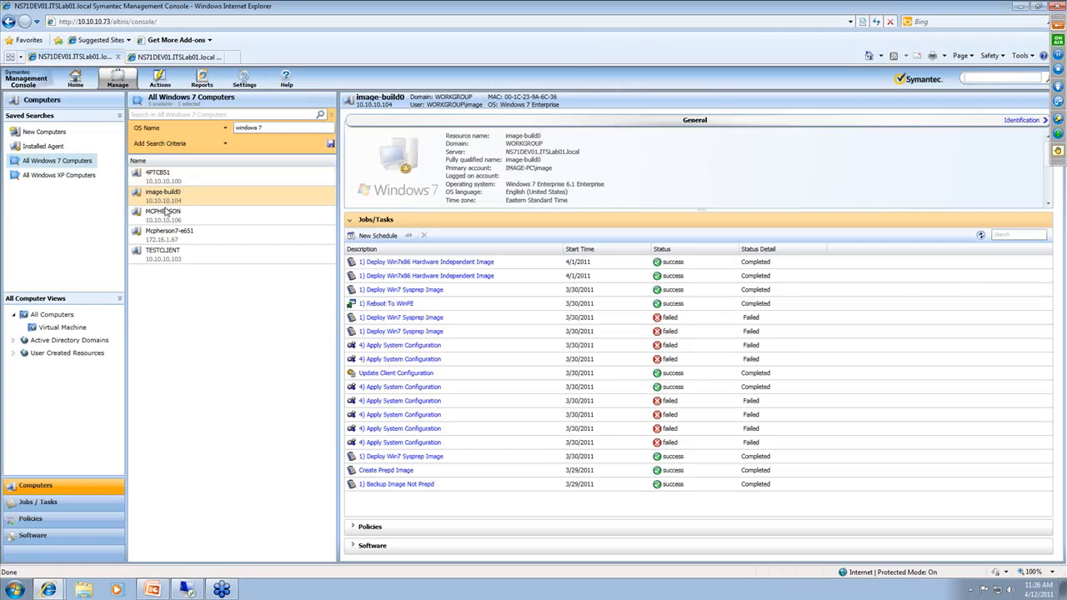
{"action": "left_click", "coordinate": [170, 215]}
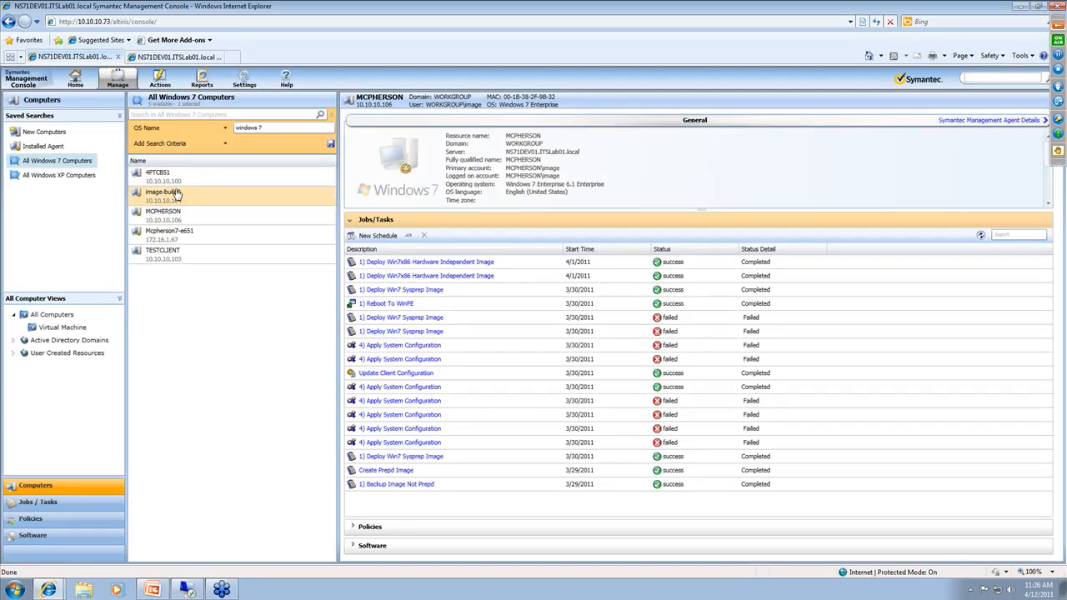
{"action": "left_click", "coordinate": [174, 193]}
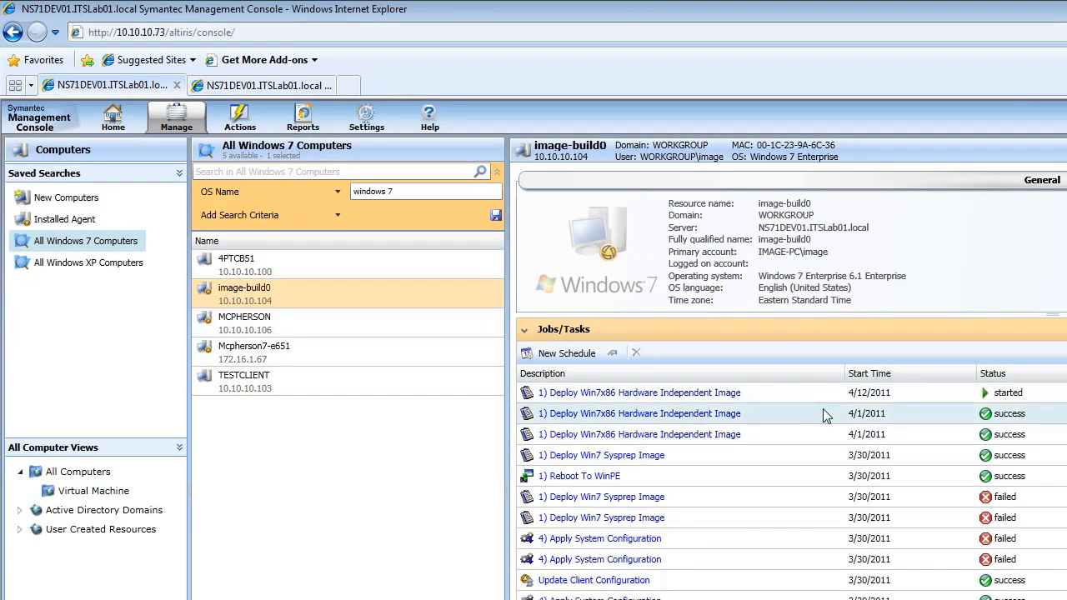
{"action": "left_click", "coordinate": [834, 393]}
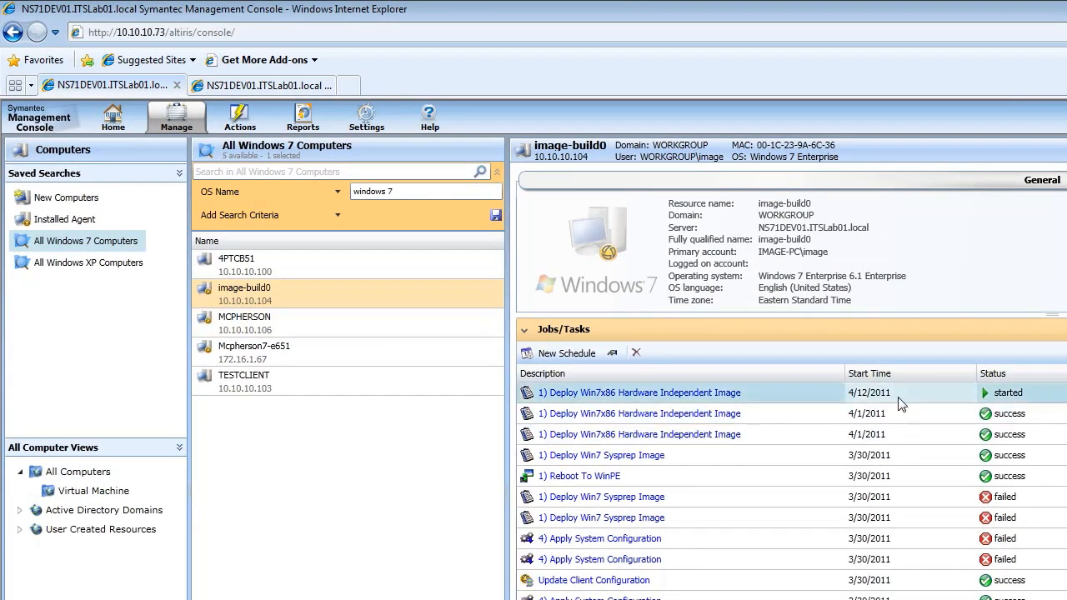
{"action": "left_click", "coordinate": [616, 354]}
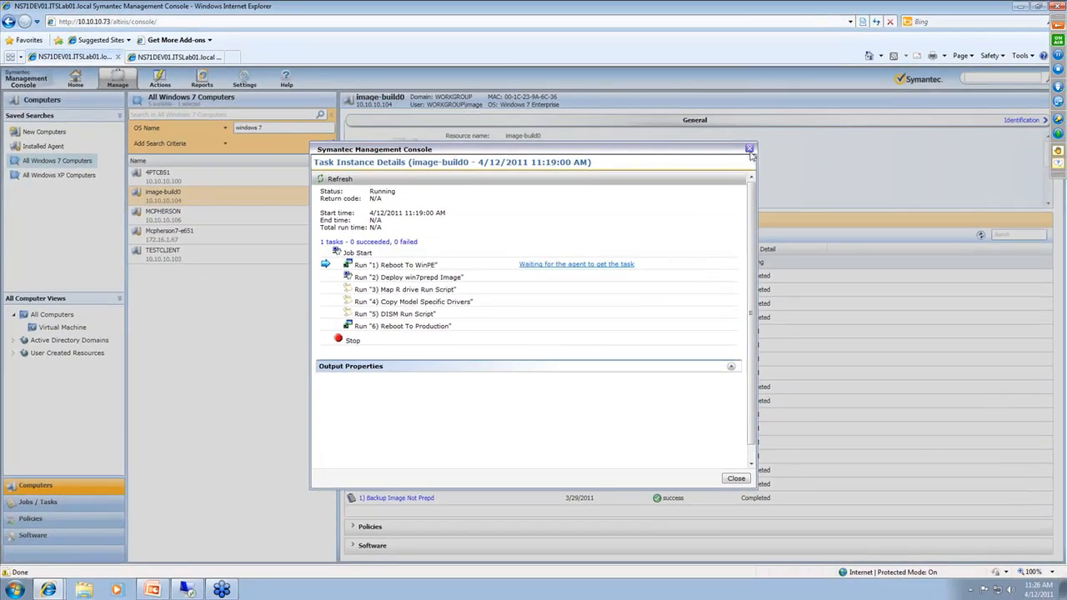
{"action": "left_click", "coordinate": [749, 149]}
Check the latest attendee questions in the webcast's Questions window and close it
{"action": "left_click", "coordinate": [1059, 163]}
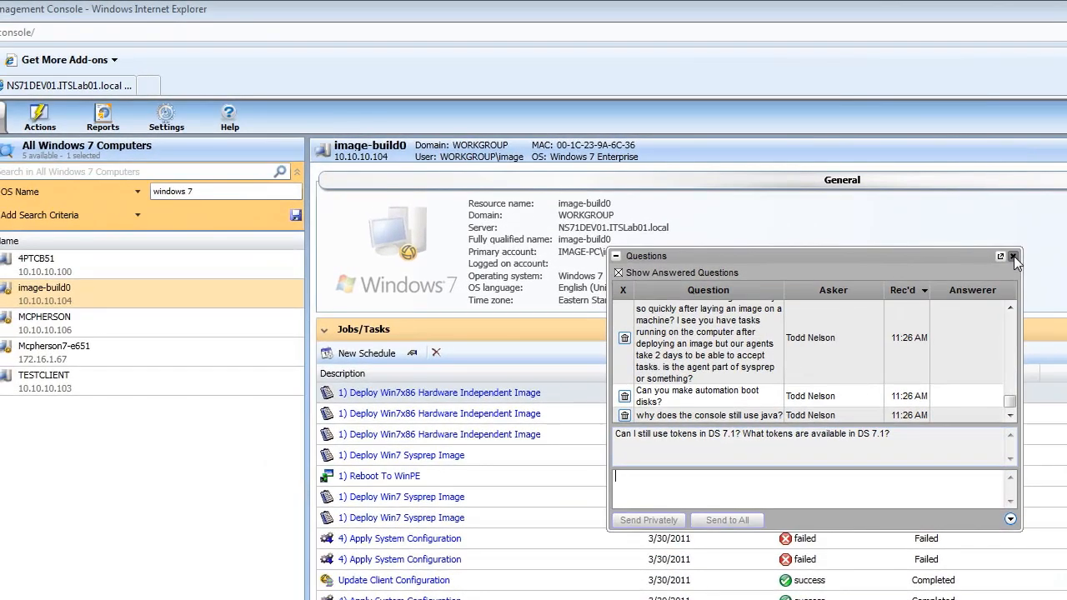
{"action": "left_click", "coordinate": [1012, 257]}
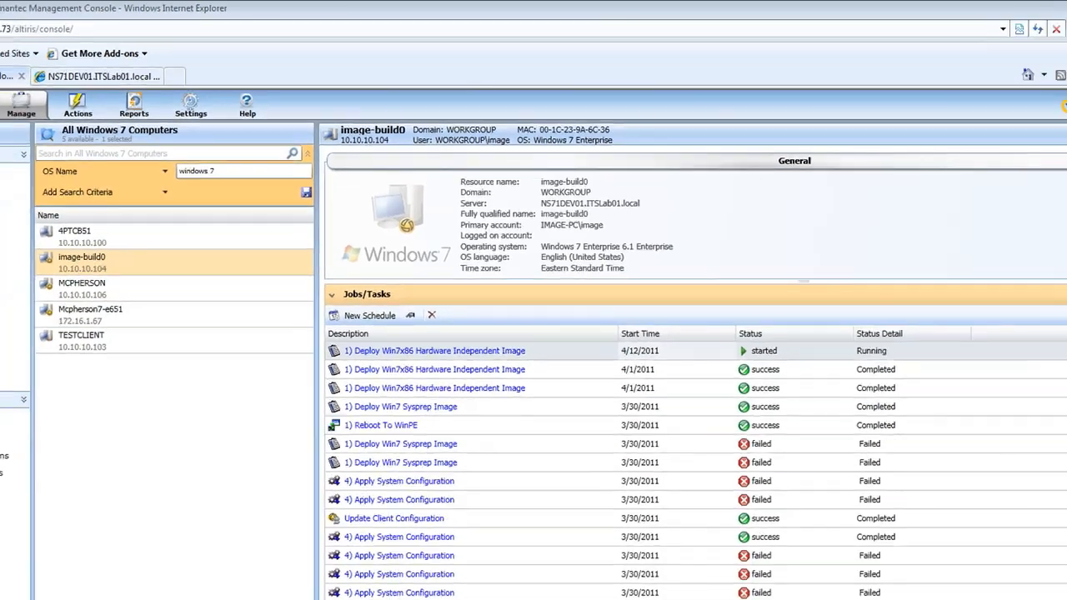
List the computers in the Installed Agent saved search and look up the available Deployment settings
{"action": "left_click", "coordinate": [32, 147]}
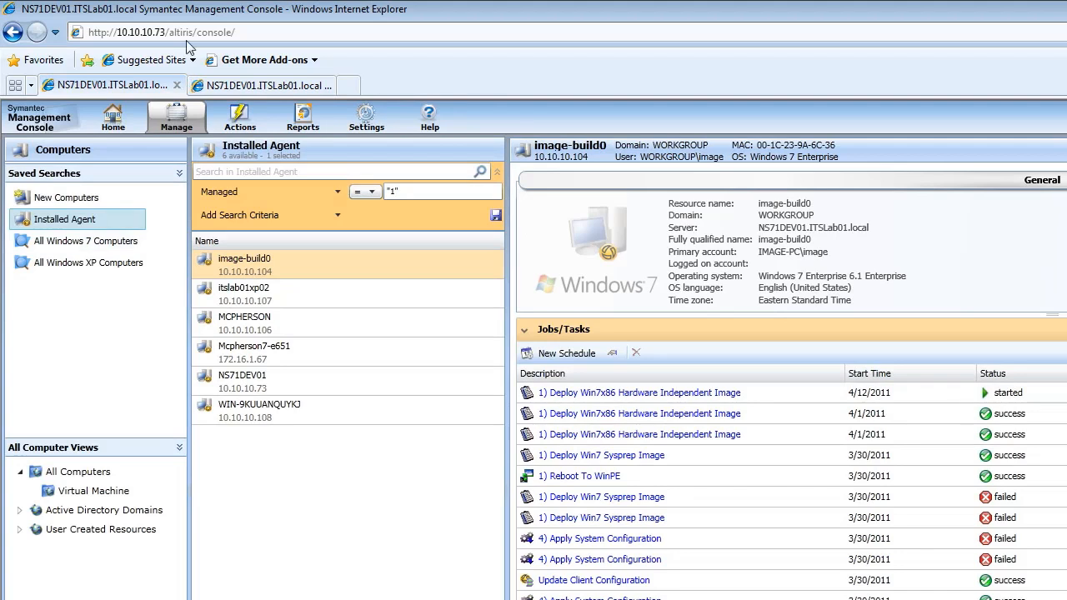
{"action": "left_click", "coordinate": [365, 124]}
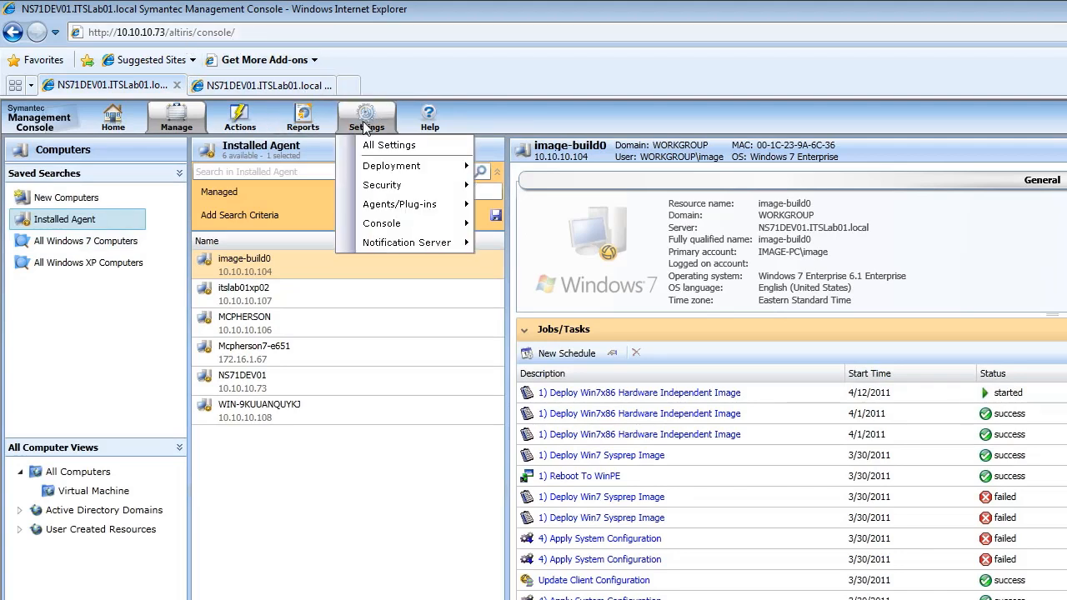
{"action": "mouse_move", "coordinate": [400, 171]}
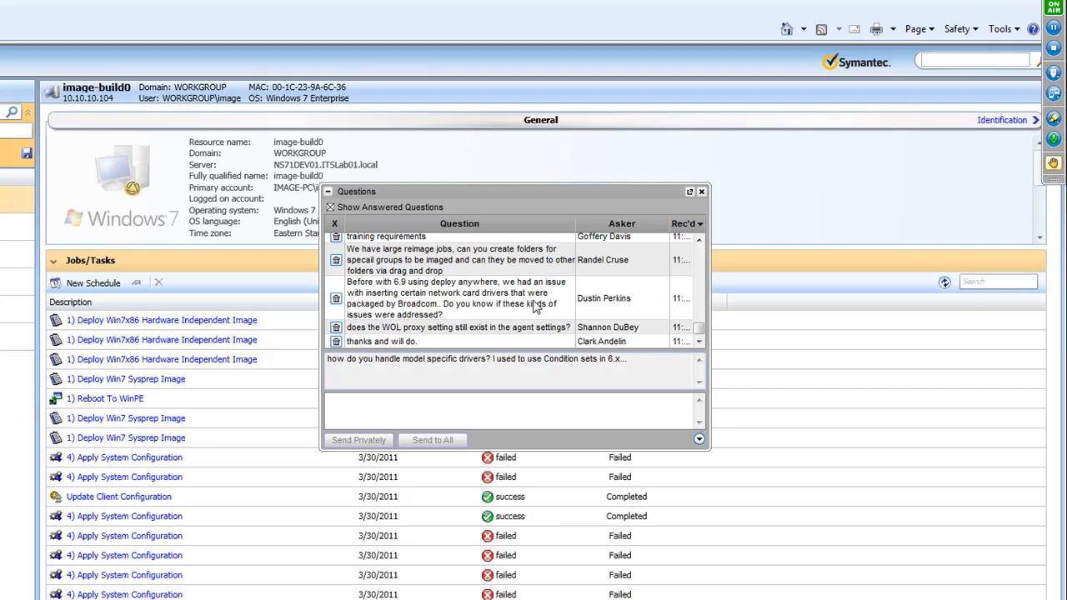
Read through the attendee questions on drivers, Initial Deployment, pcAnywhere, hardware independent imaging and PXE, and close the Questions window
{"action": "scroll", "coordinate": [534, 306], "scroll_direction": "up", "scroll_amount": 3}
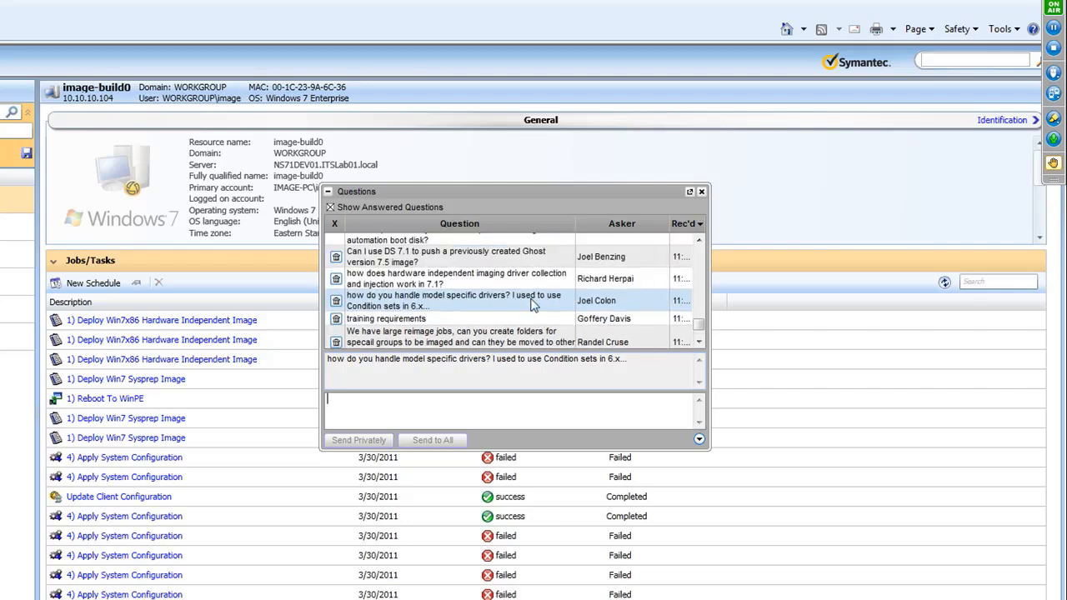
{"action": "scroll", "coordinate": [508, 300], "scroll_direction": "up", "scroll_amount": 2}
{"action": "scroll", "coordinate": [500, 288], "scroll_direction": "down", "scroll_amount": 6}
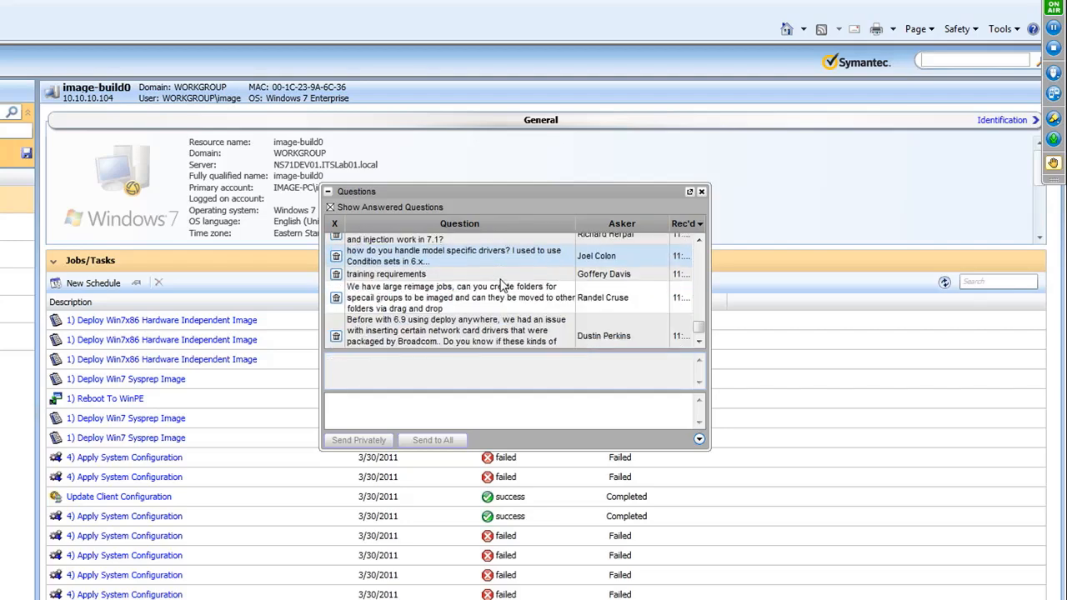
{"action": "scroll", "coordinate": [477, 299], "scroll_direction": "down", "scroll_amount": 1}
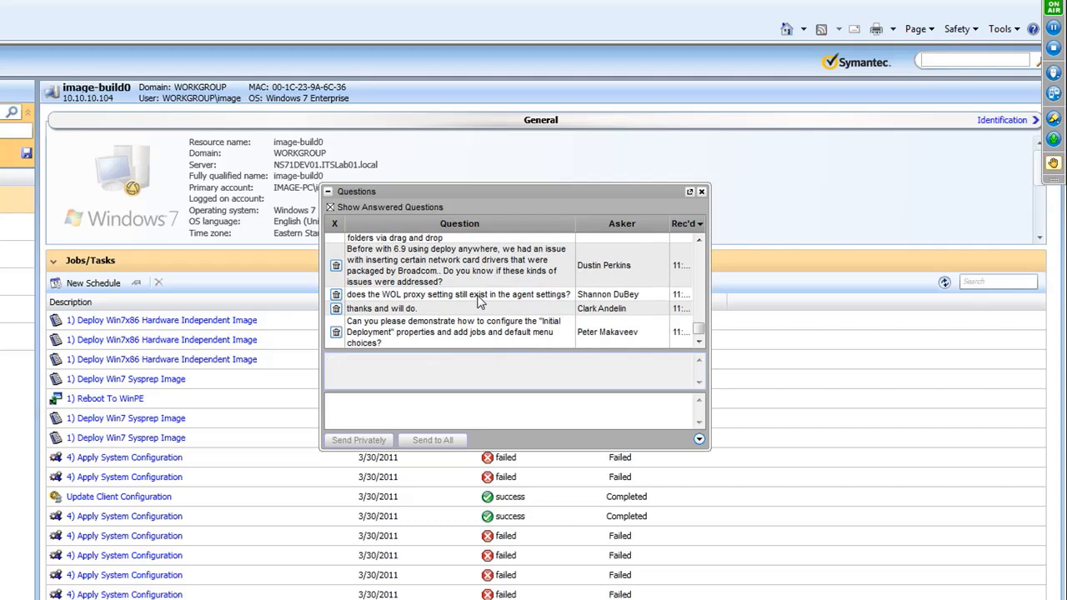
{"action": "scroll", "coordinate": [479, 301], "scroll_direction": "down", "scroll_amount": 2}
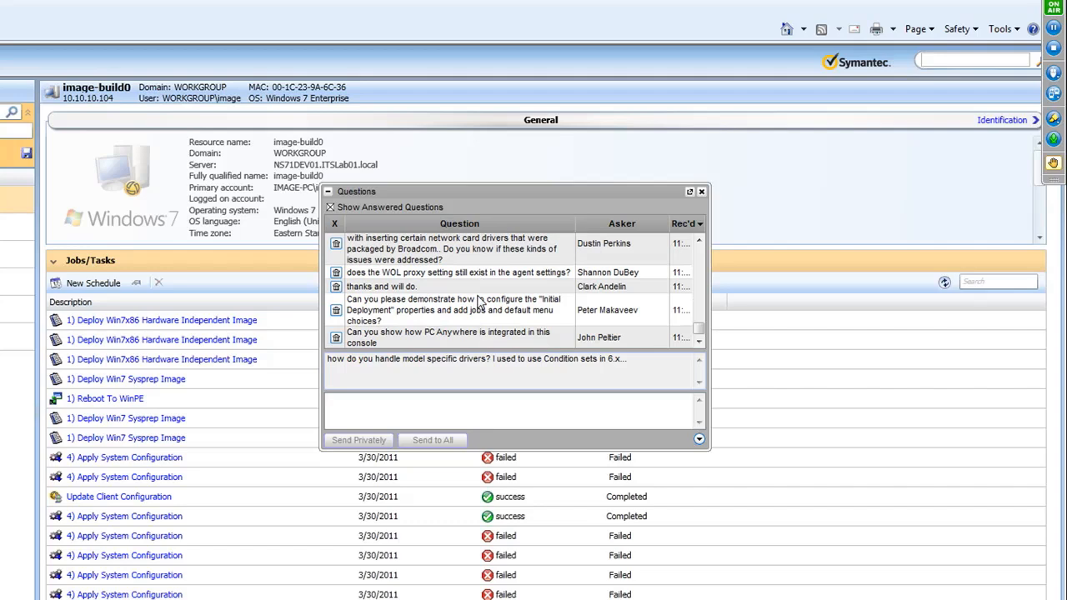
{"action": "scroll", "coordinate": [479, 302], "scroll_direction": "down", "scroll_amount": 3}
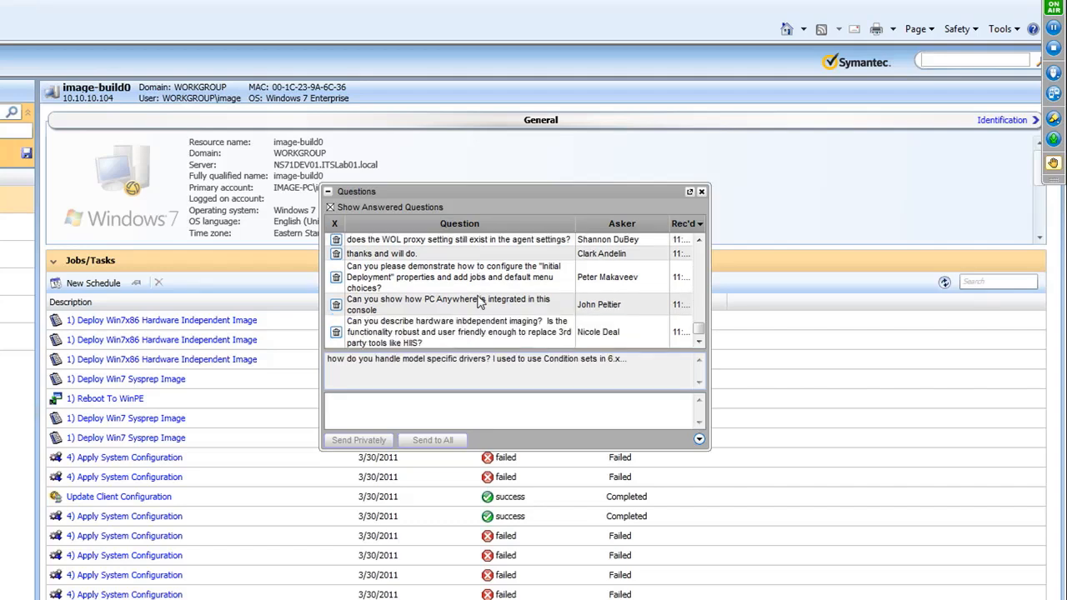
{"action": "scroll", "coordinate": [479, 302], "scroll_direction": "down", "scroll_amount": 3}
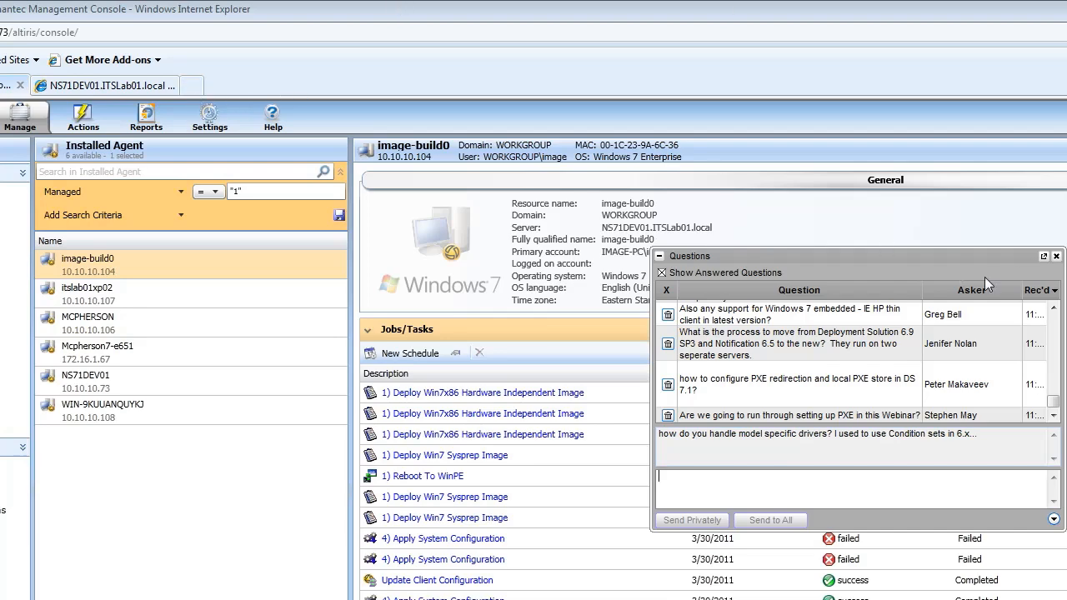
{"action": "left_click", "coordinate": [1056, 256]}
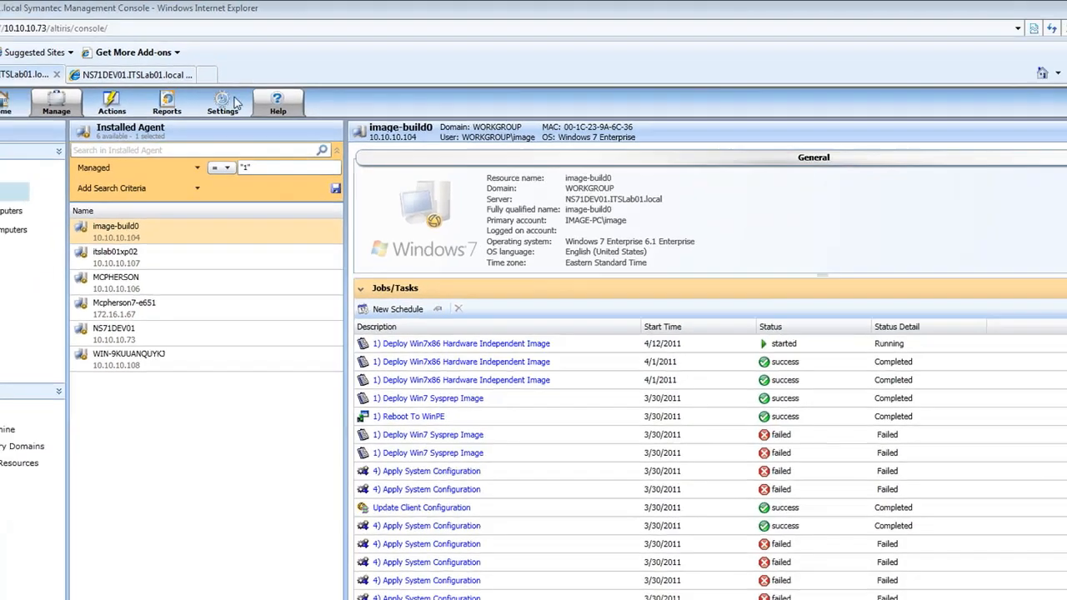
Review the PXE Server Configuration again, selecting the NS71DEV01 entry among the PXE servers, and close it
{"action": "left_click", "coordinate": [233, 101]}
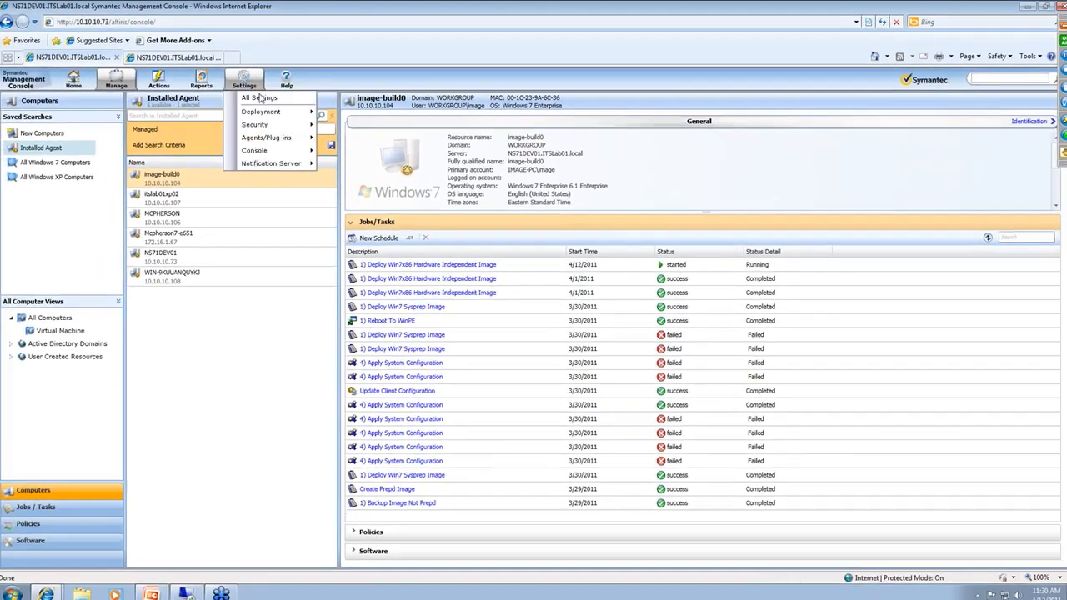
{"action": "mouse_move", "coordinate": [261, 143]}
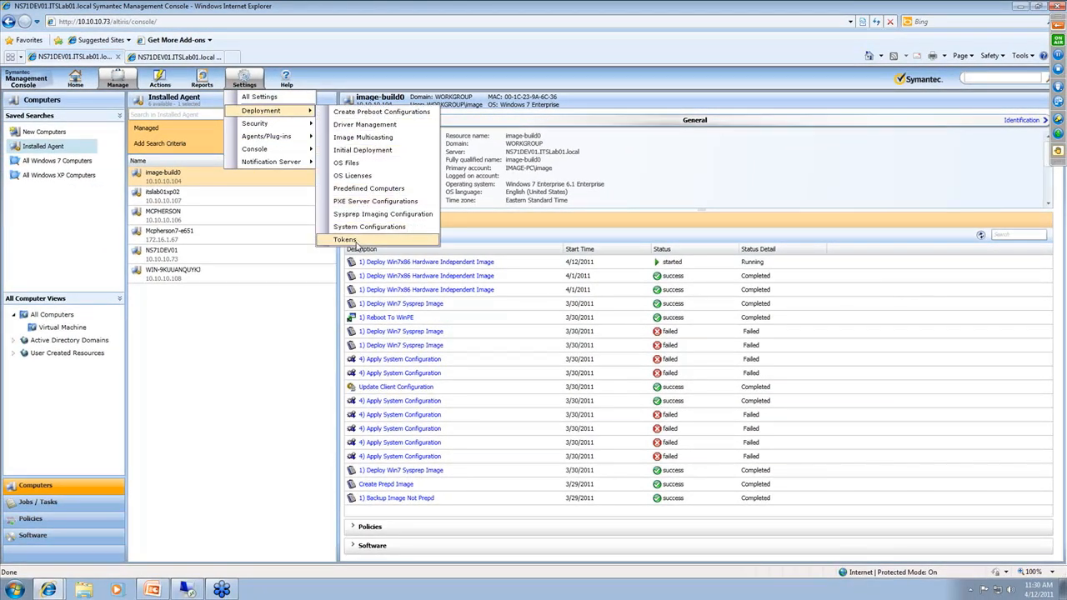
{"action": "left_click", "coordinate": [372, 202]}
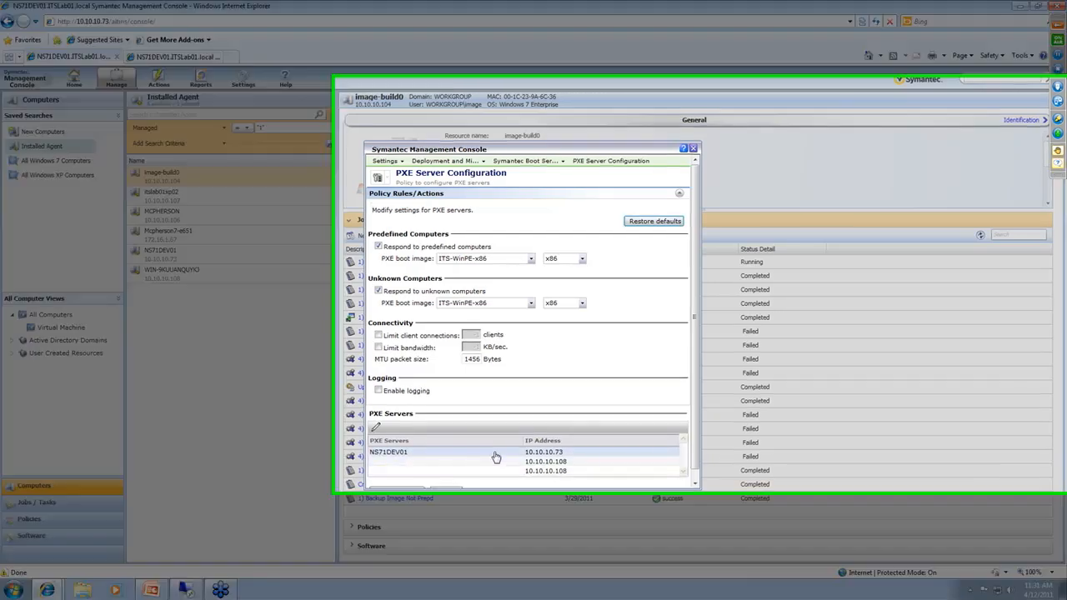
{"action": "left_click", "coordinate": [495, 457]}
{"action": "left_click", "coordinate": [377, 427]}
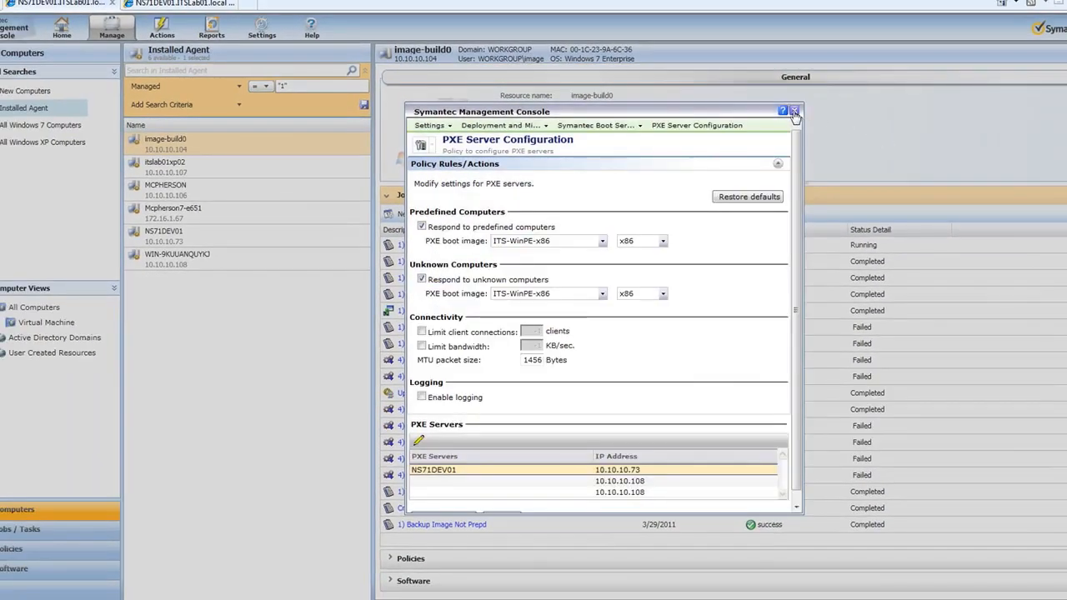
{"action": "left_click", "coordinate": [795, 112]}
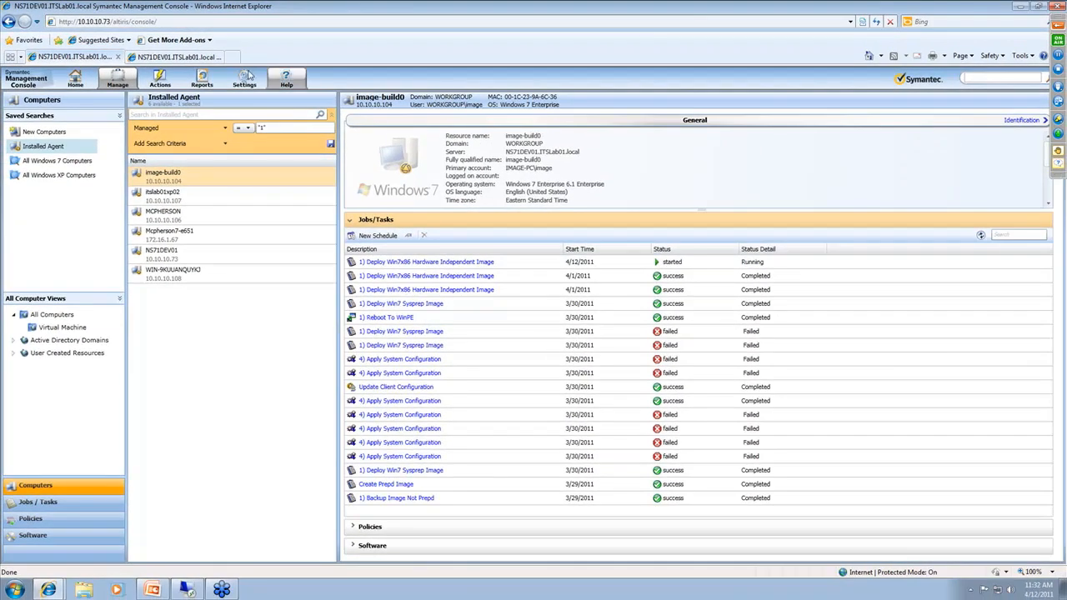
Show the pcAnywhere Remote Control option among the remote management actions of the image-build0 computer
{"action": "right_click", "coordinate": [165, 174]}
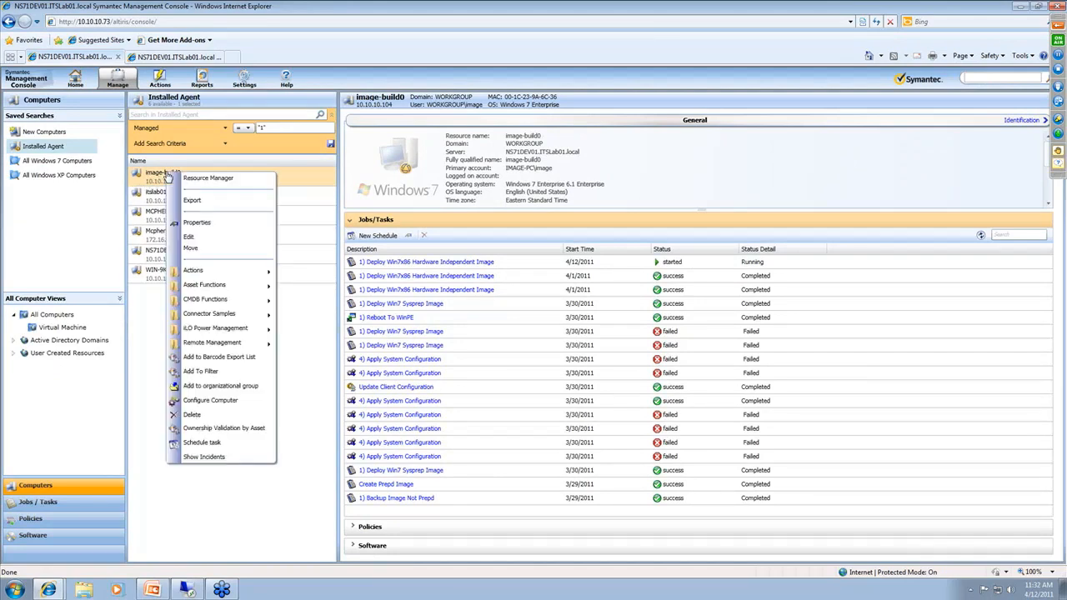
{"action": "mouse_move", "coordinate": [243, 346]}
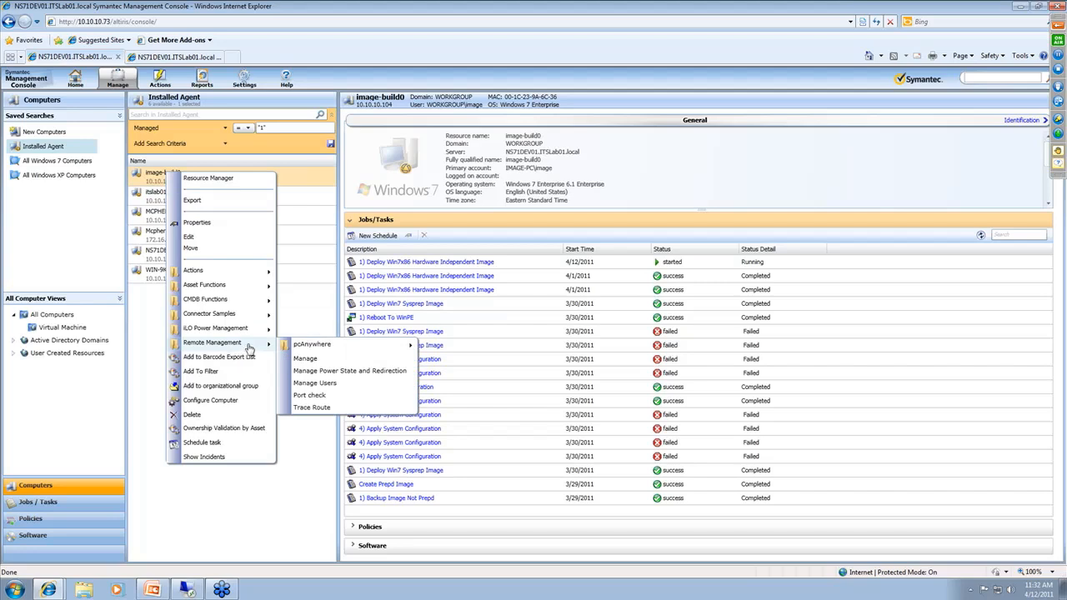
{"action": "mouse_move", "coordinate": [357, 347]}
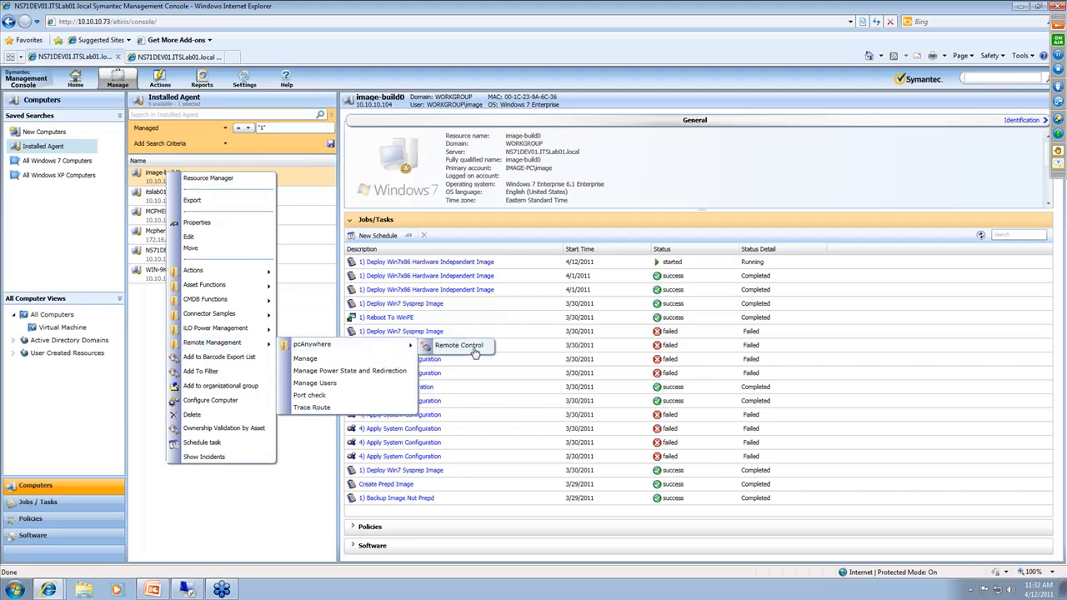